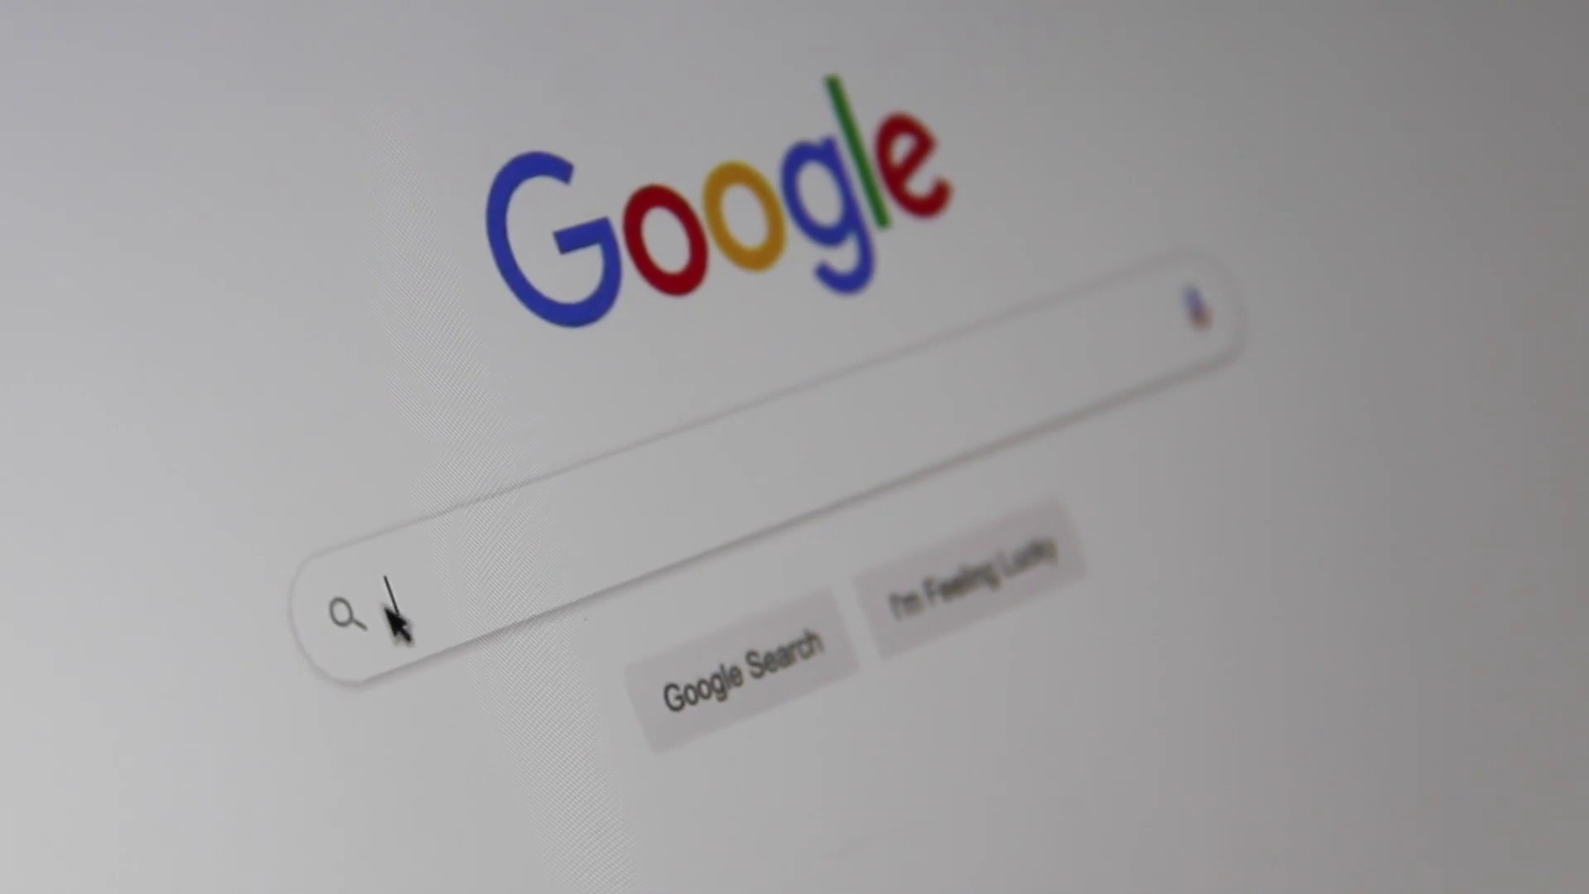
# Step: Search Google for 'Search Engine Optimization' to reach the Rakuten Advertising site
pyautogui.write('Sea')
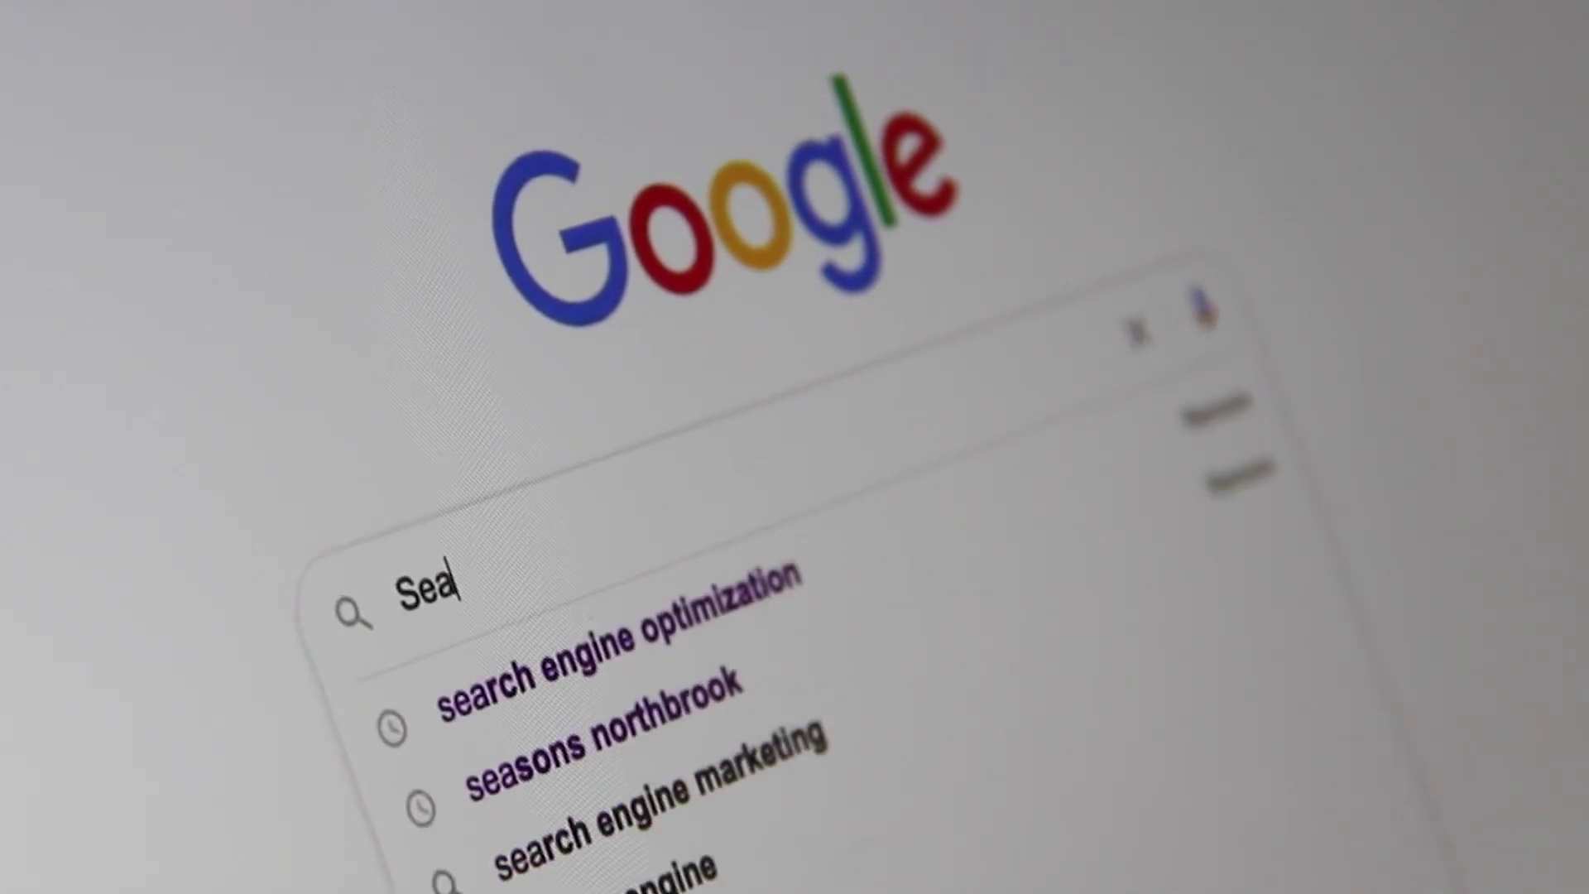
pyautogui.write('rch Engi')
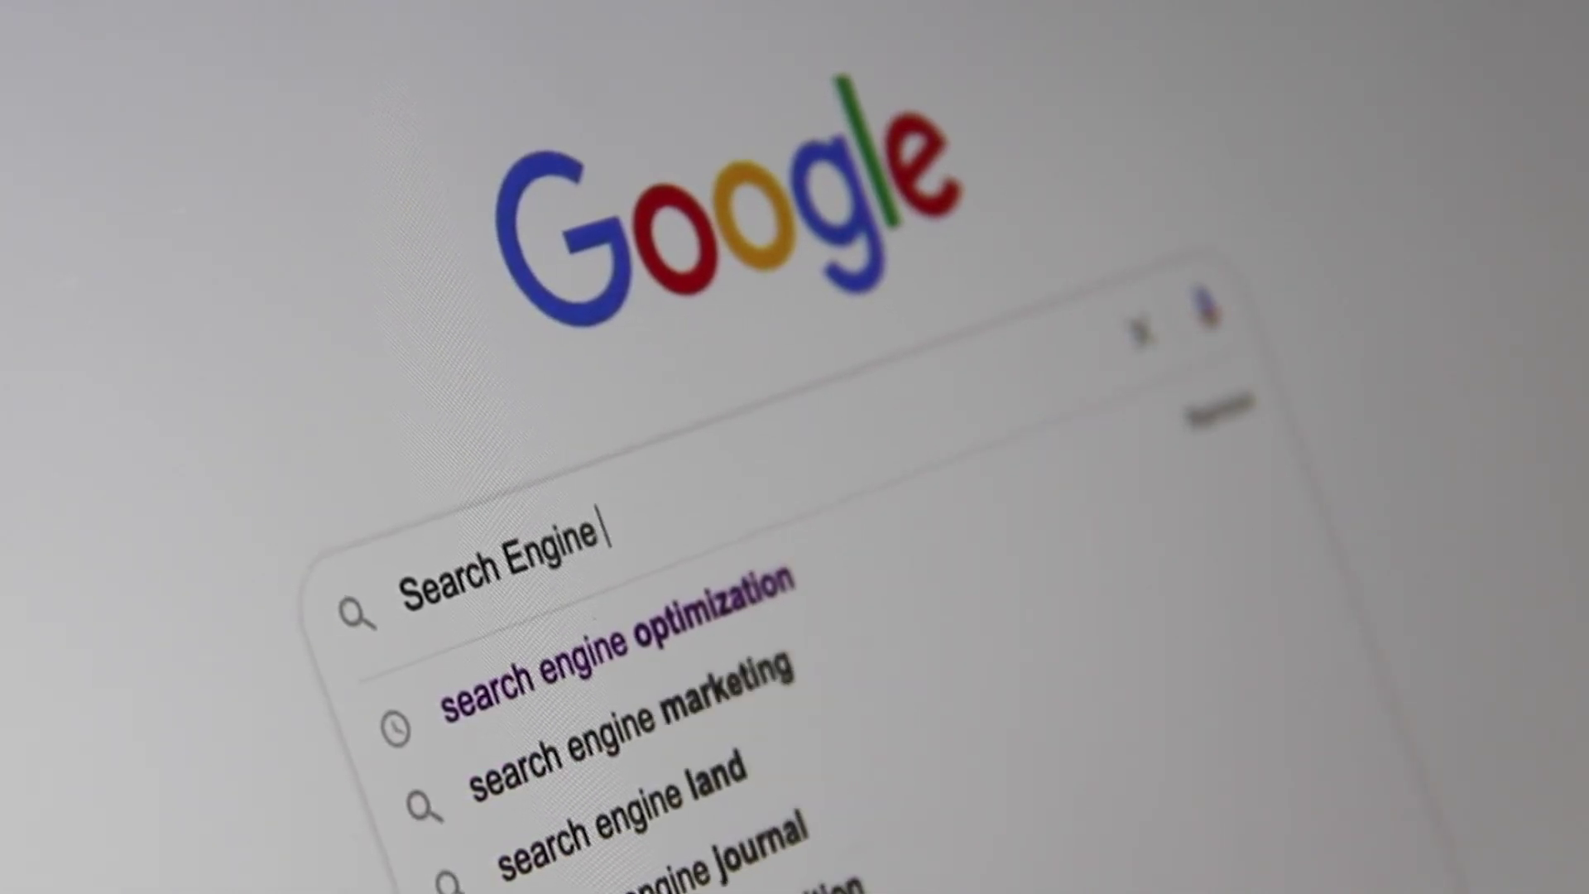
pyautogui.write('ne Optimiz')
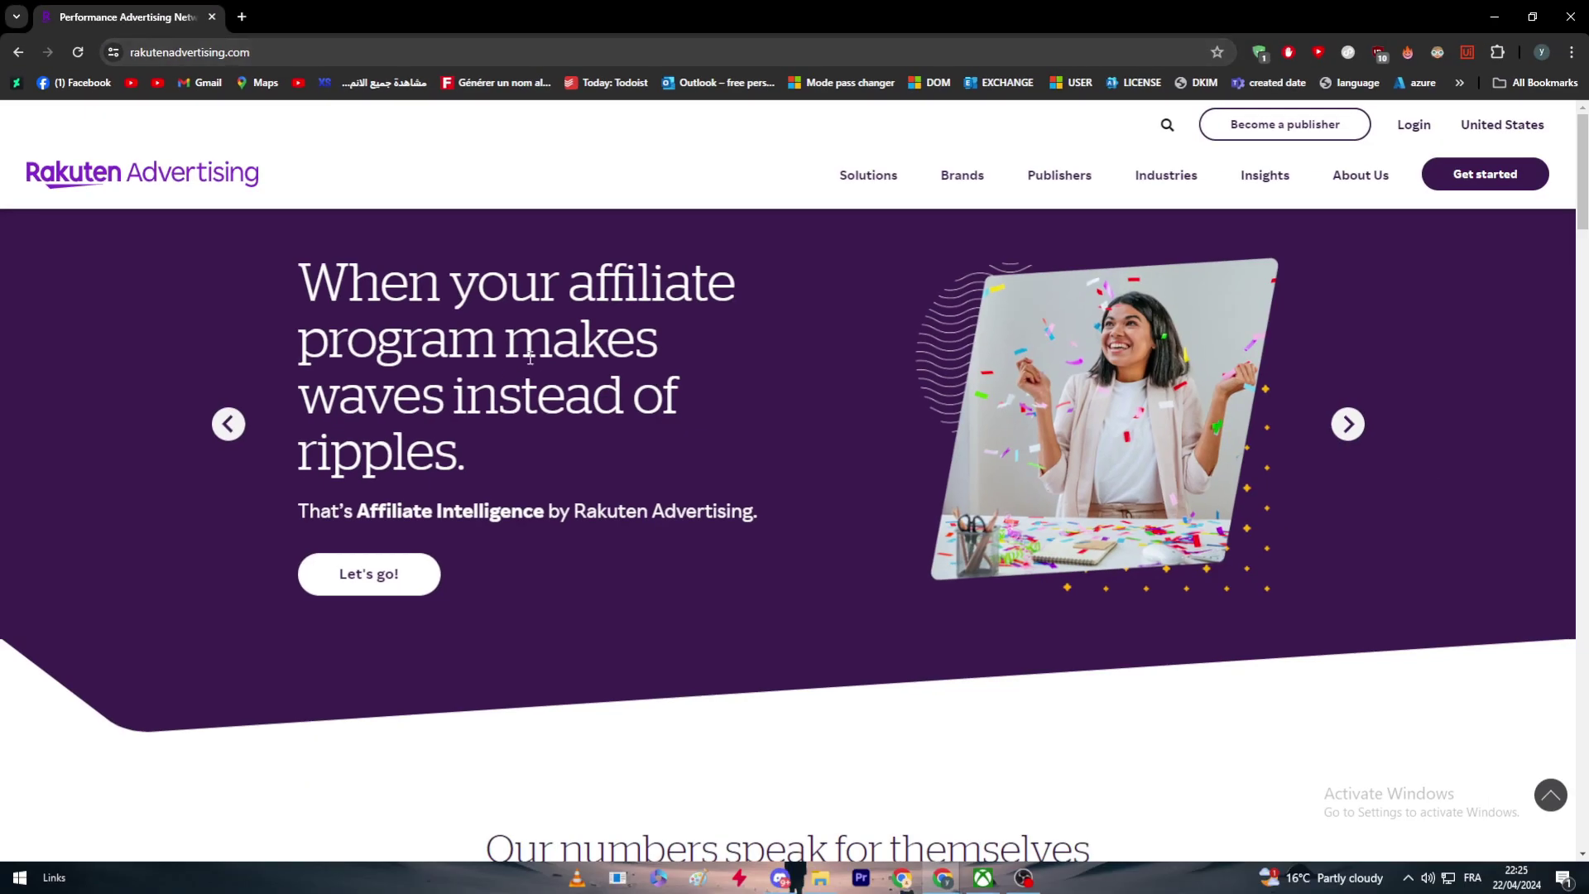
# Step: Go to the Affiliate page from the Solutions section of the site footer
pyautogui.scroll(-15, 258, 372)
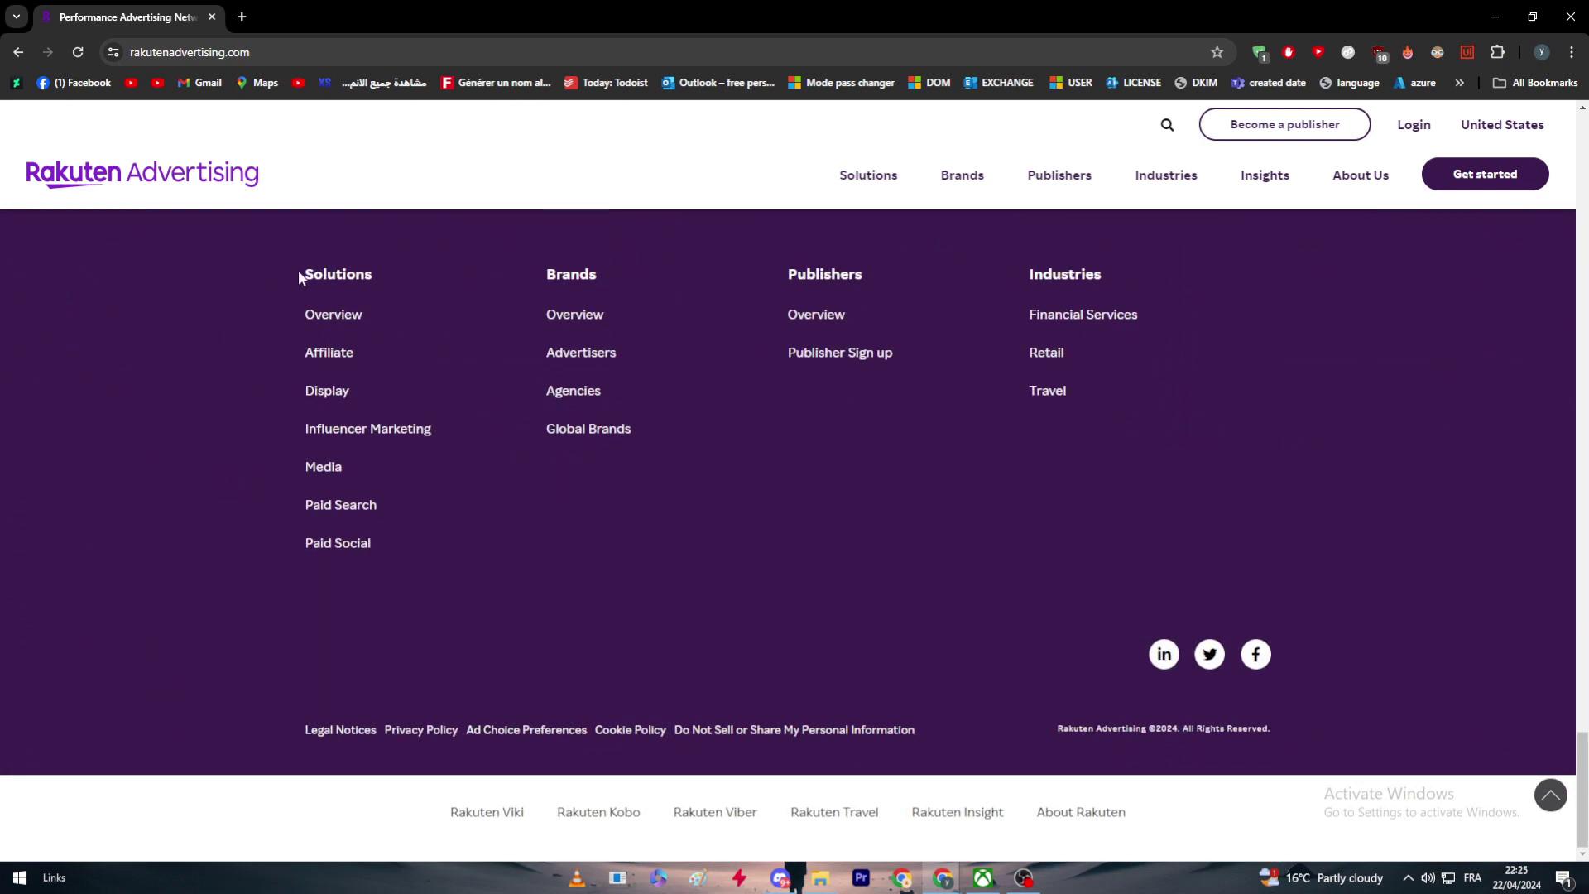
pyautogui.moveTo(300, 276); pyautogui.dragTo(371, 269)
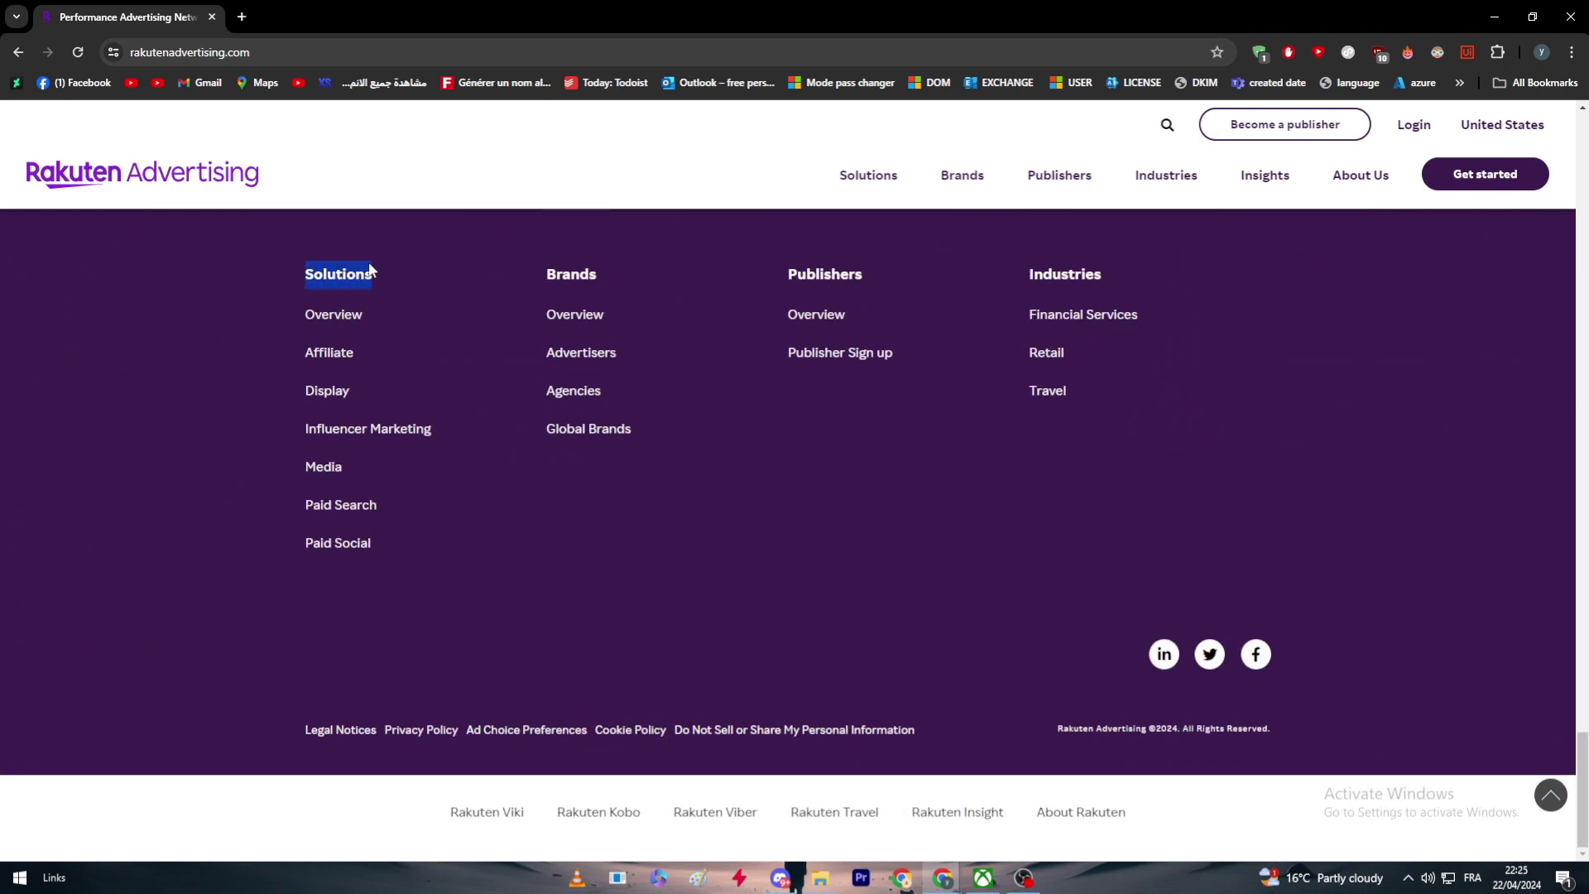
pyautogui.click(331, 356)
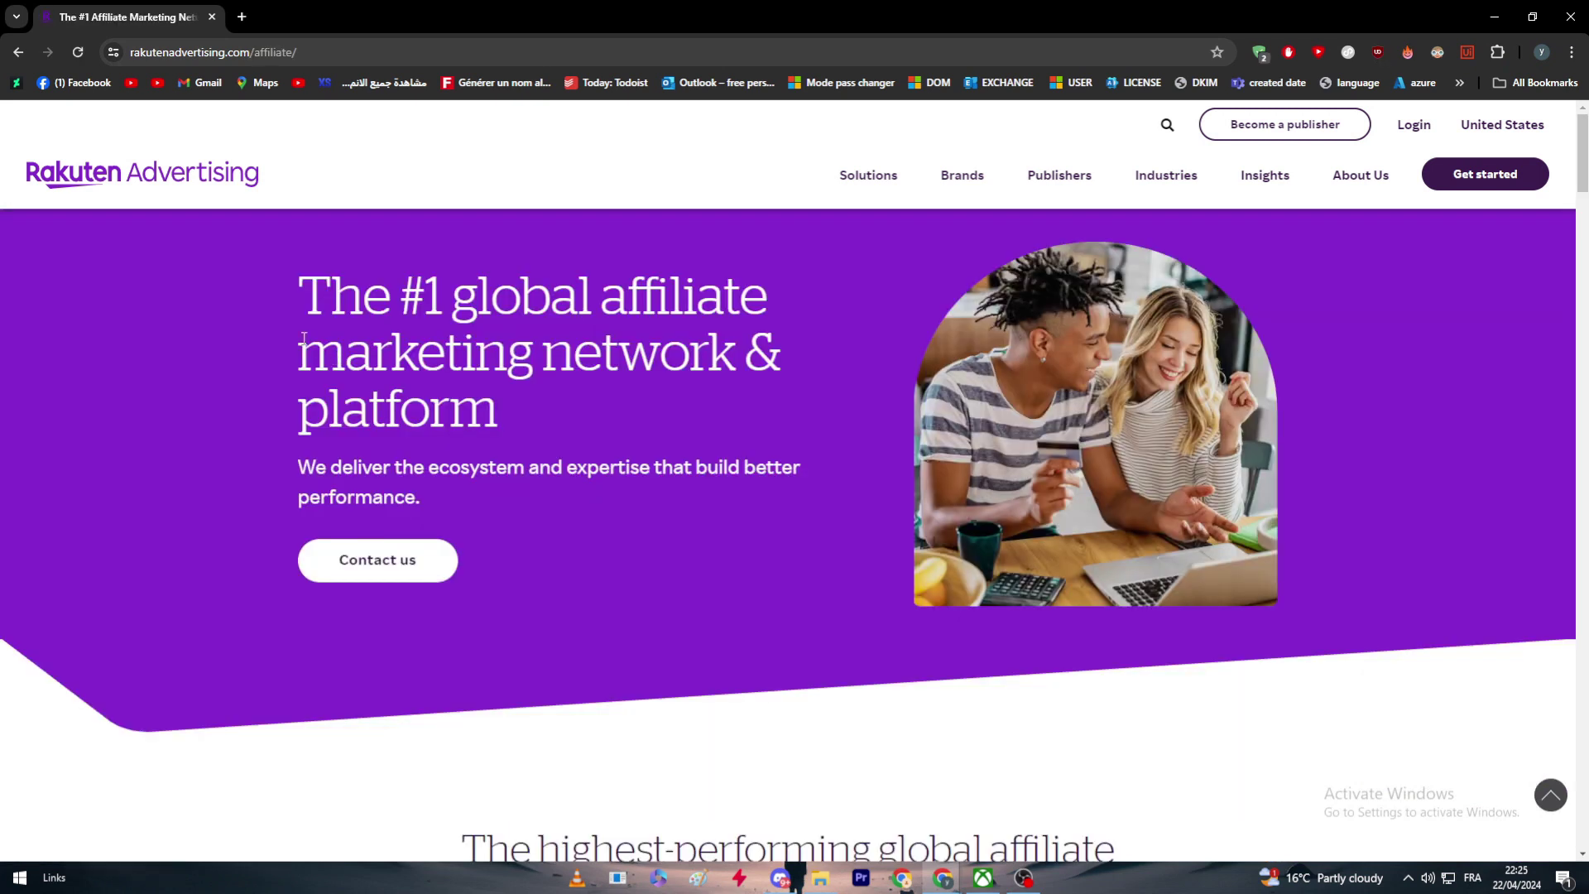
# Step: Read the Affiliate page's hero text and global affiliate network stats
pyautogui.moveTo(279, 320); pyautogui.dragTo(735, 508)
pyautogui.scroll(-15, 736, 508)
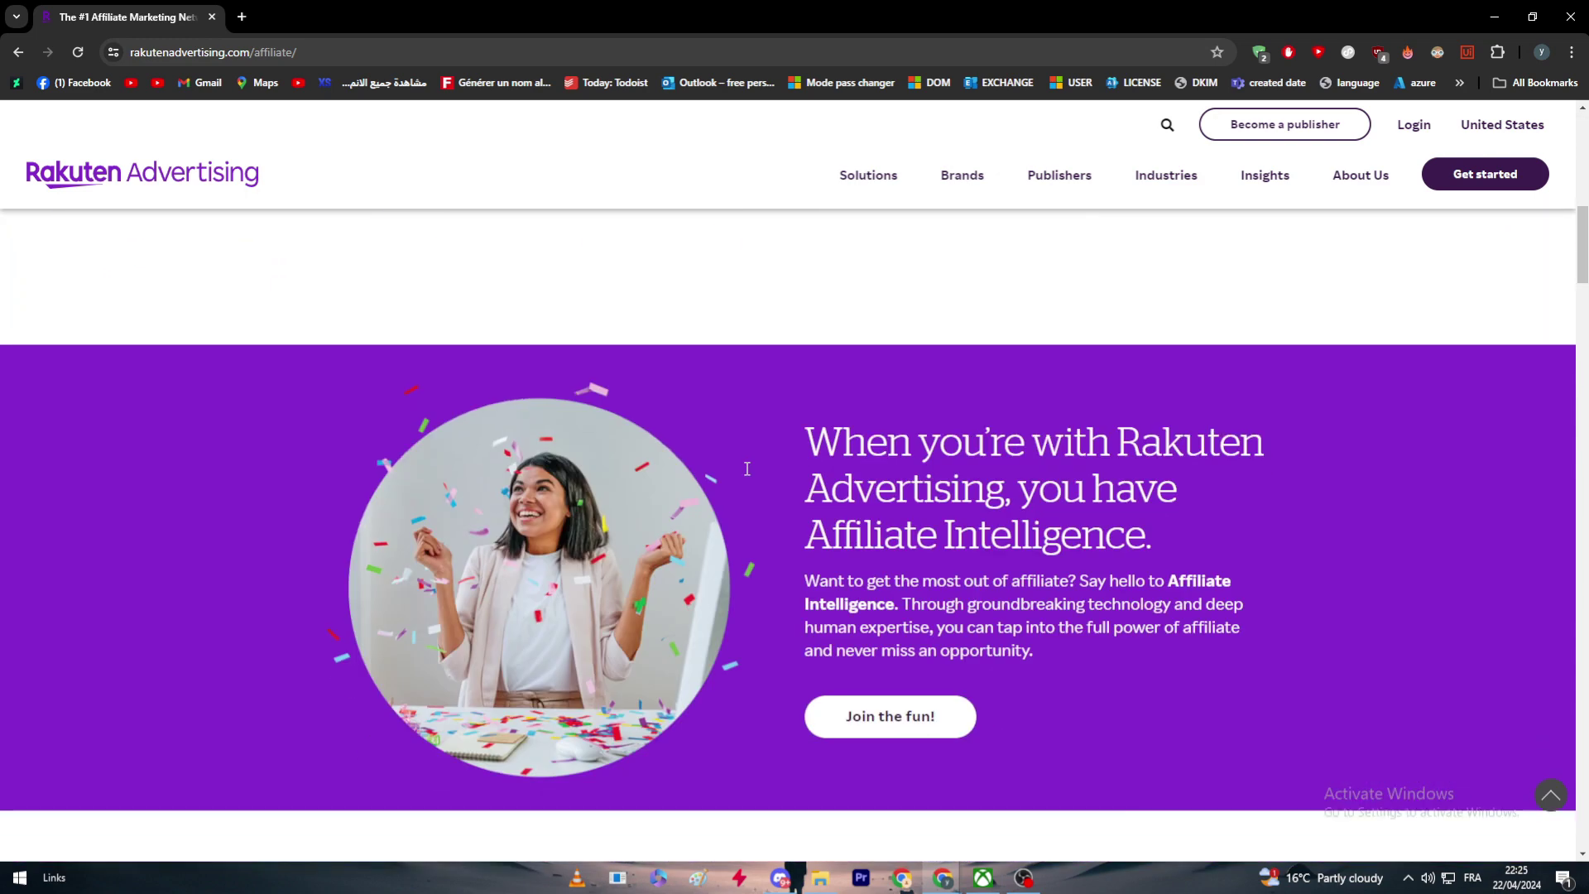
pyautogui.scroll(-2, 747, 479)
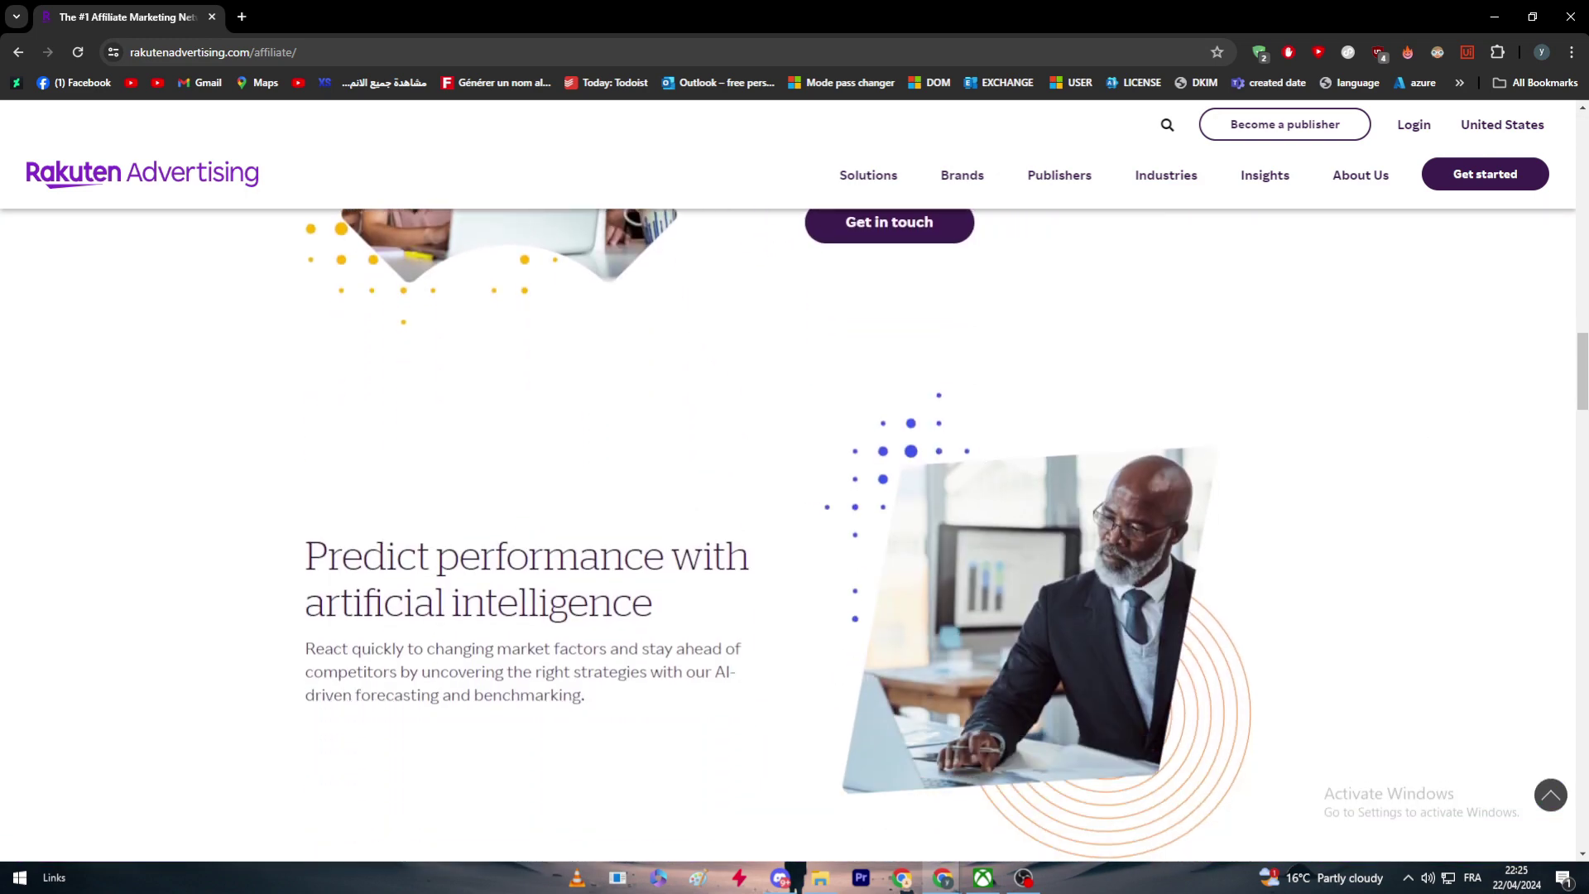
pyautogui.scroll(8, 1390, 433)
pyautogui.scroll(12, 1564, 203)
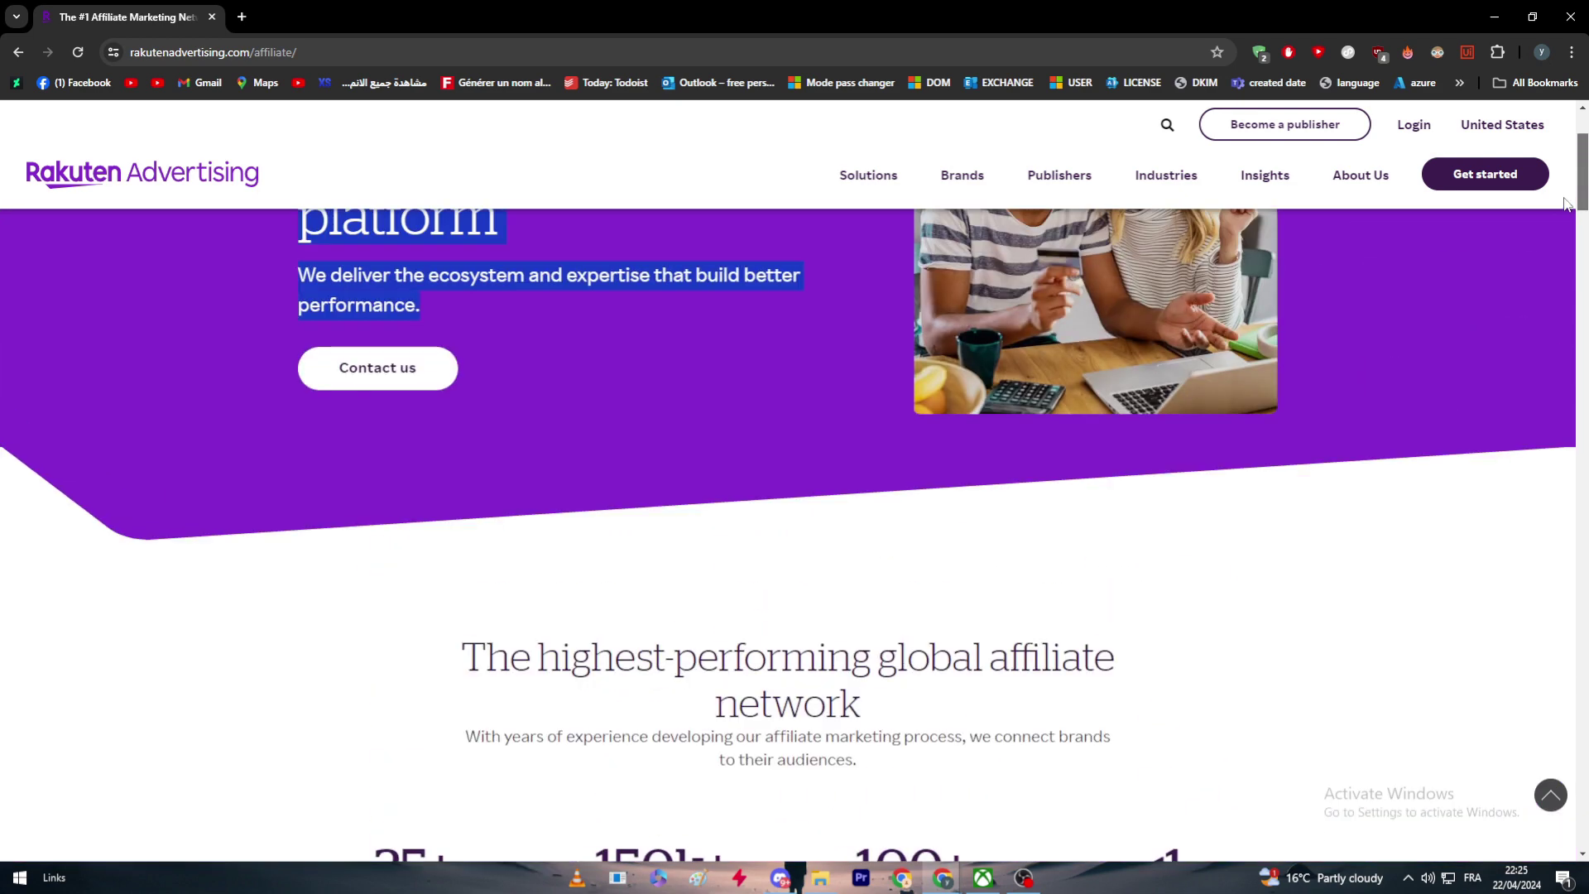
pyautogui.scroll(2, 1564, 203)
pyautogui.click(519, 320)
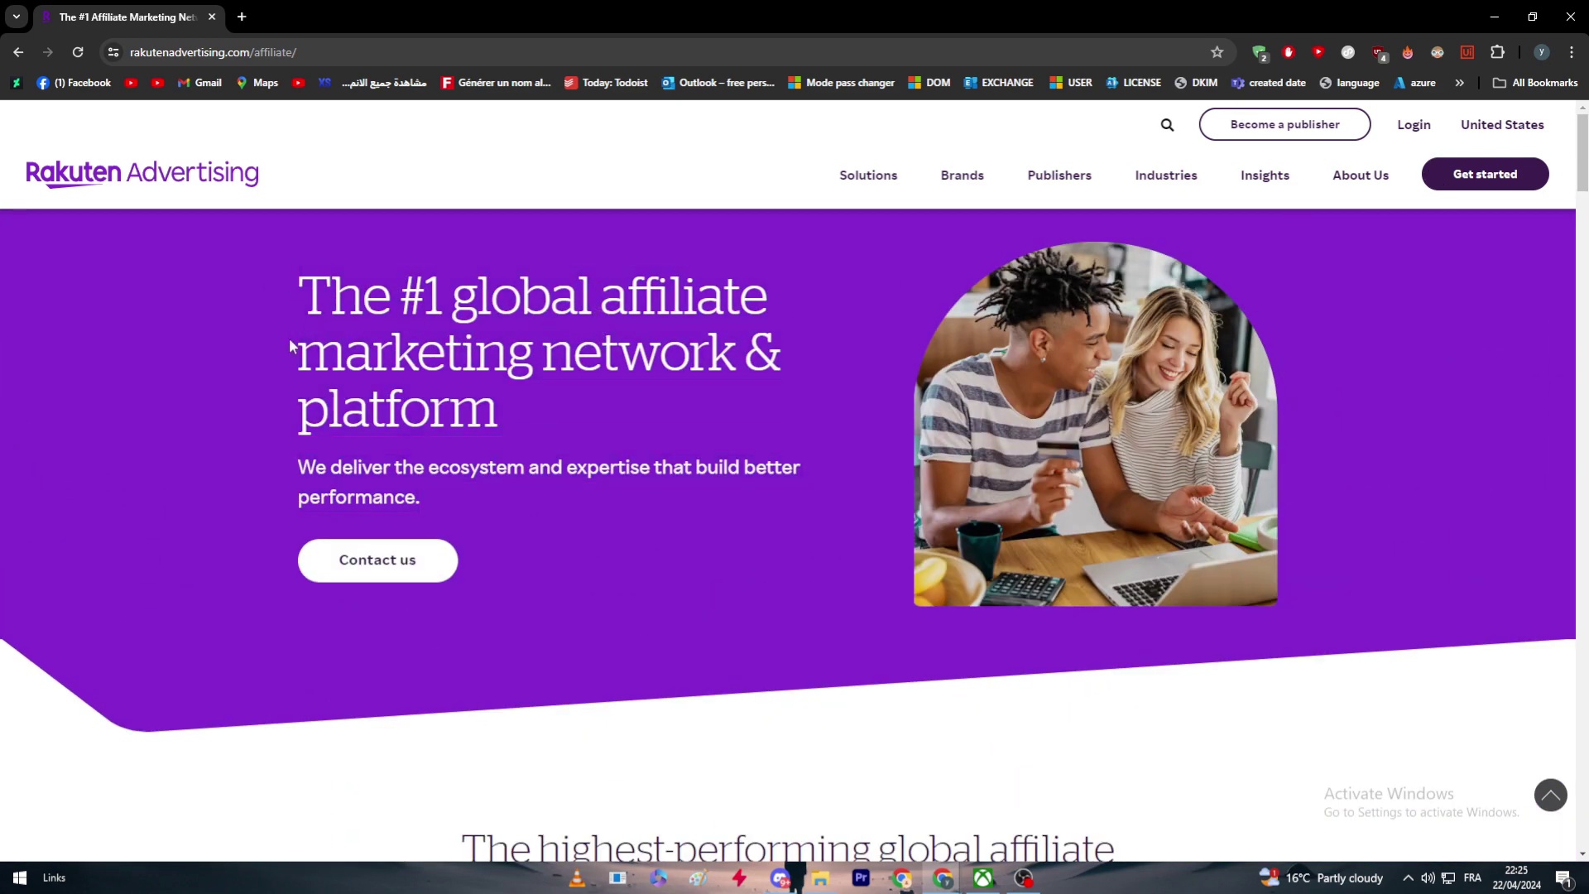
pyautogui.moveTo(293, 351); pyautogui.dragTo(782, 447)
pyautogui.click(761, 445)
pyautogui.scroll(-10, 607, 430)
pyautogui.scroll(4, 581, 419)
pyautogui.moveTo(422, 344); pyautogui.dragTo(967, 382)
pyautogui.click(1162, 401)
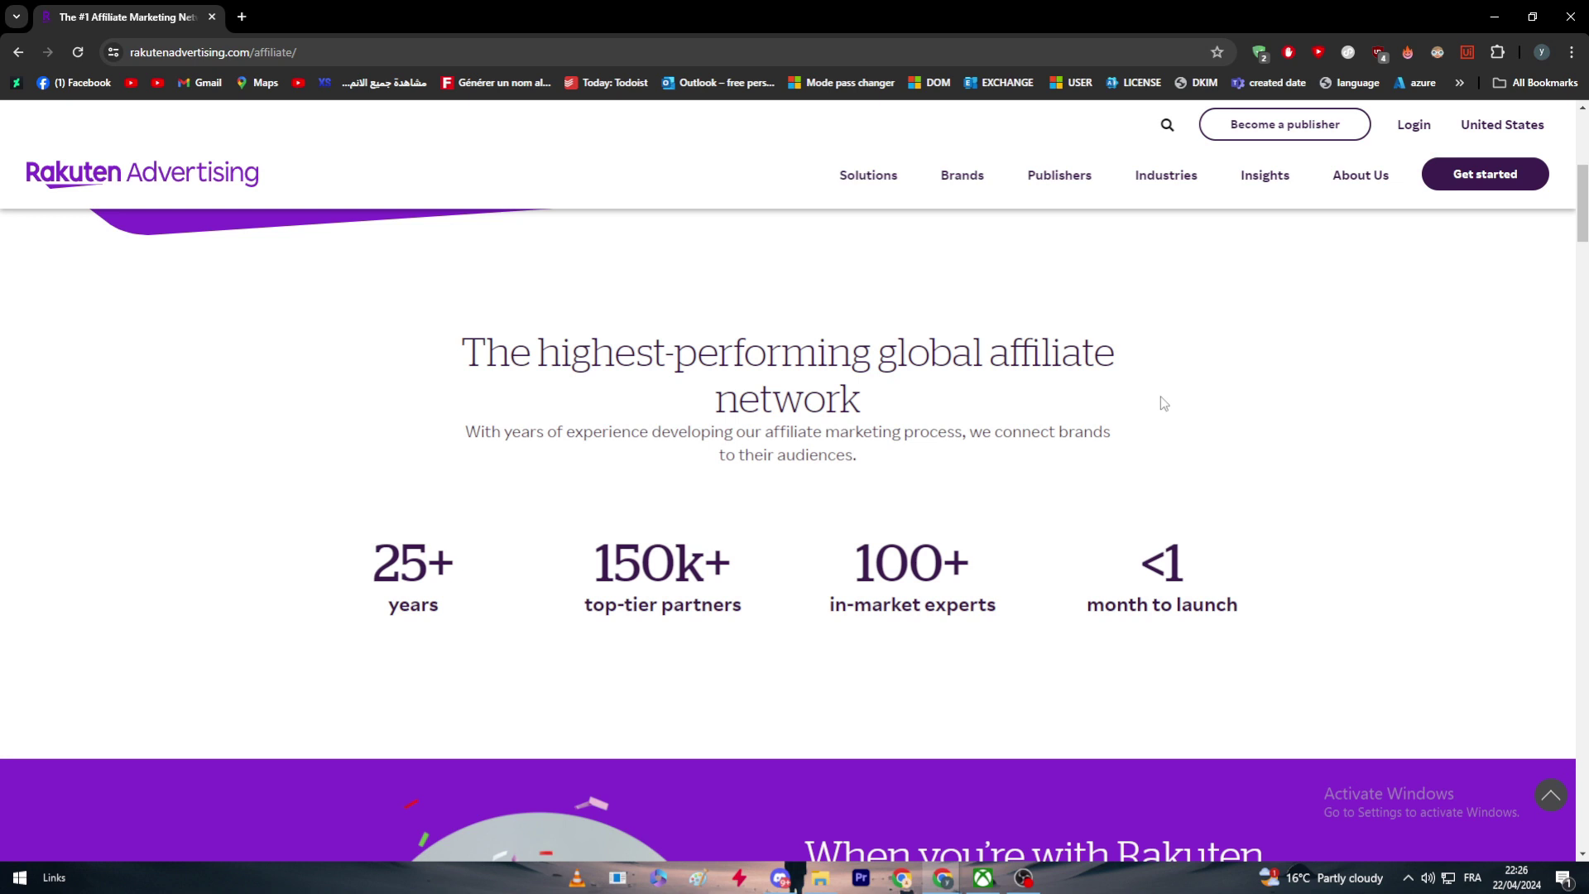
pyautogui.scroll(-1, 1076, 430)
pyautogui.moveTo(595, 482); pyautogui.dragTo(766, 486)
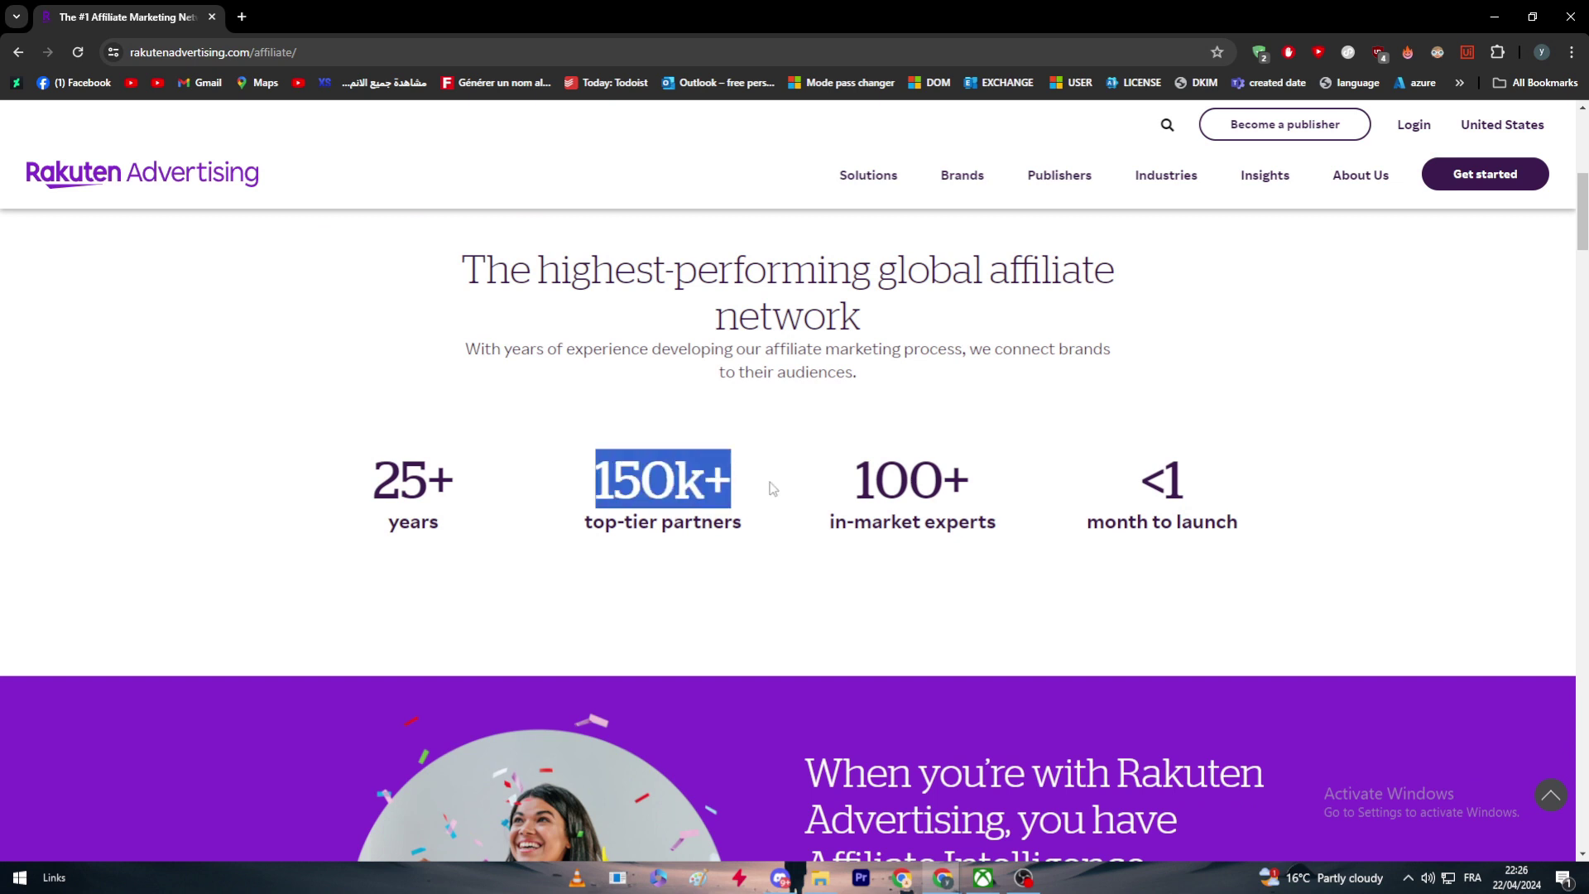
pyautogui.click(771, 486)
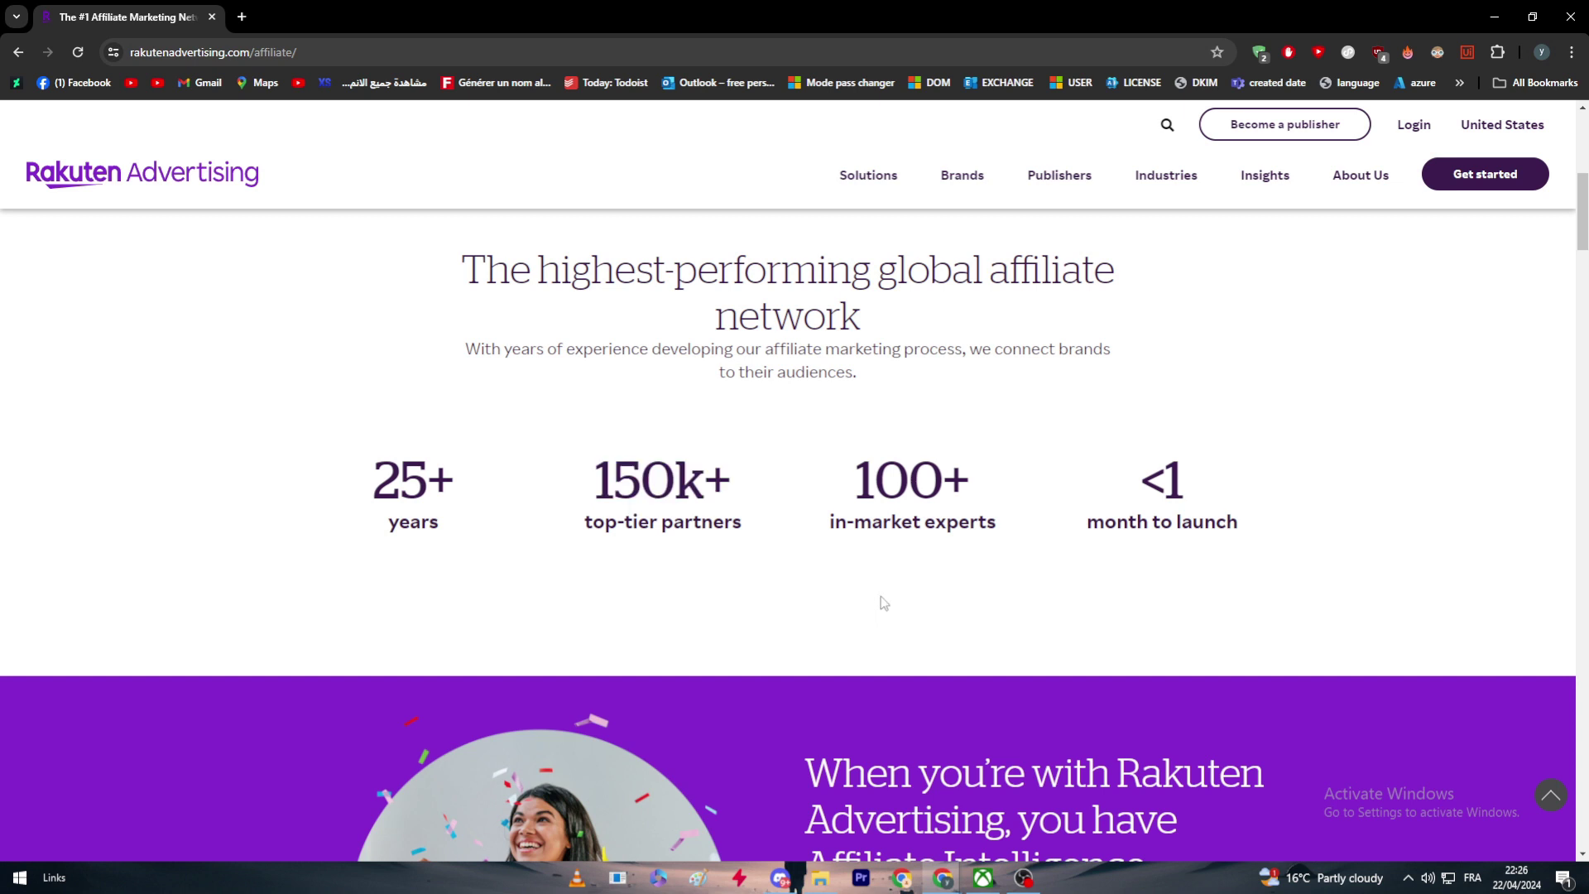
pyautogui.moveTo(1172, 491); pyautogui.dragTo(1238, 496)
pyautogui.click(1193, 542)
pyautogui.scroll(-3, 1099, 612)
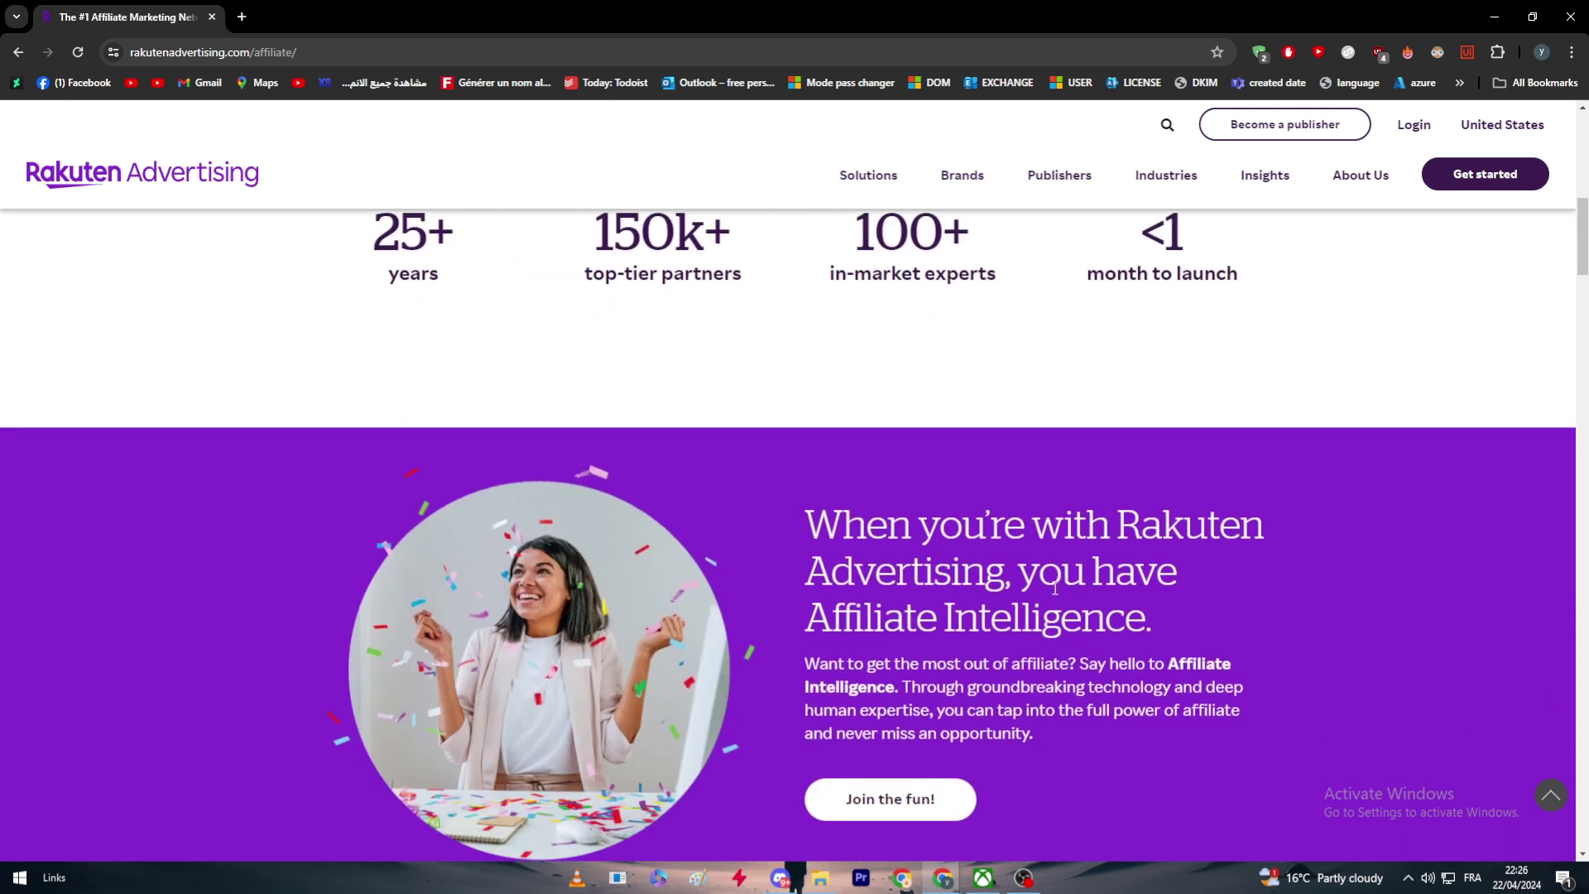
pyautogui.scroll(-1, 990, 670)
pyautogui.scroll(-1, 1046, 697)
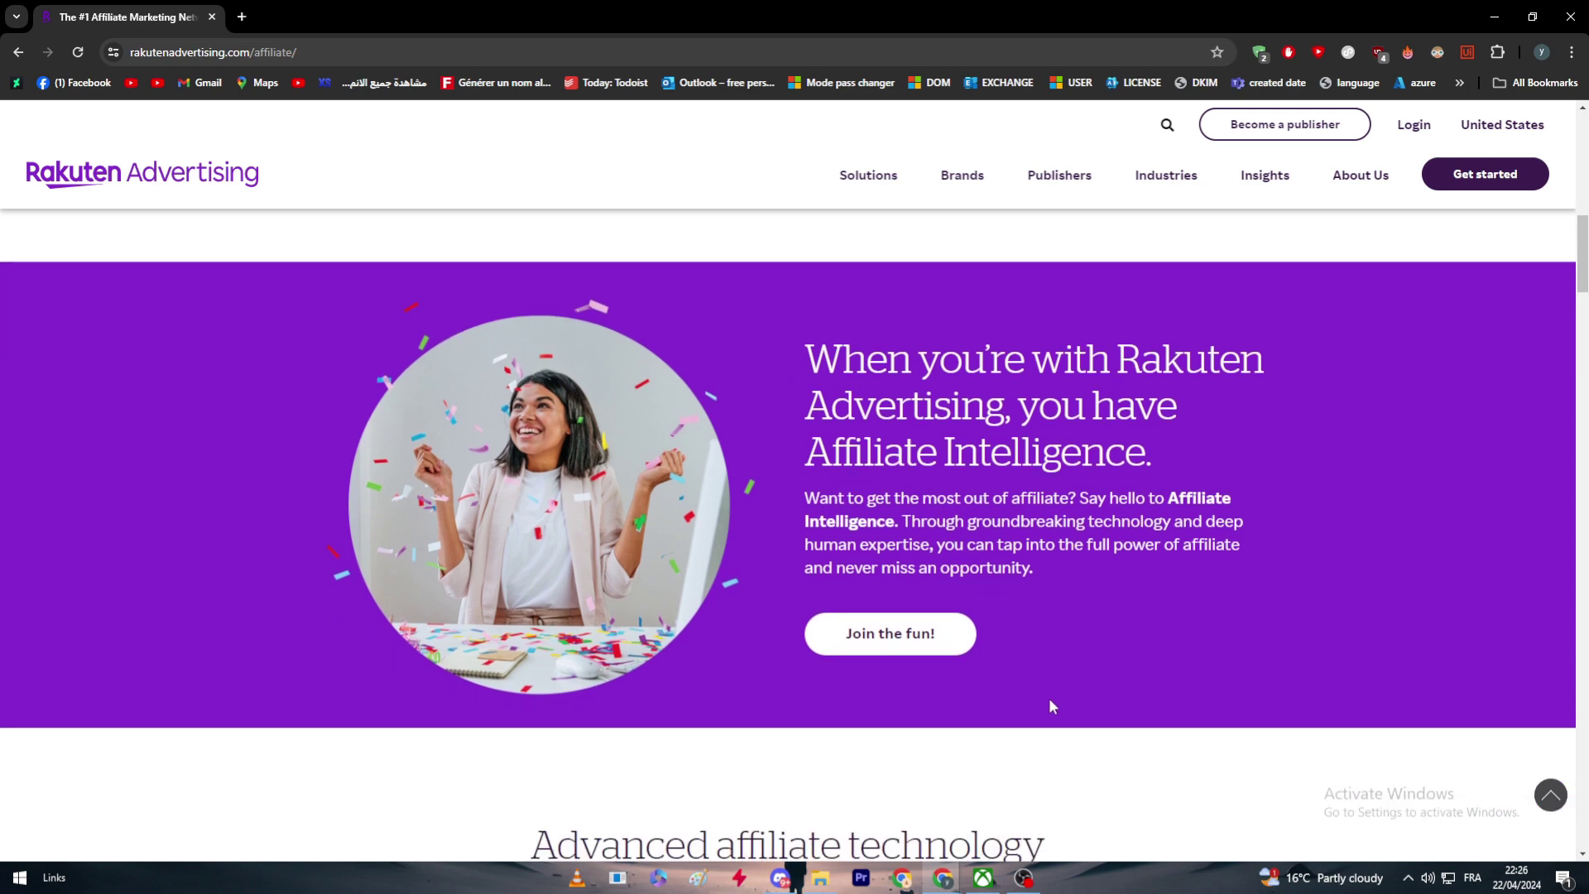
pyautogui.scroll(-1, 1049, 700)
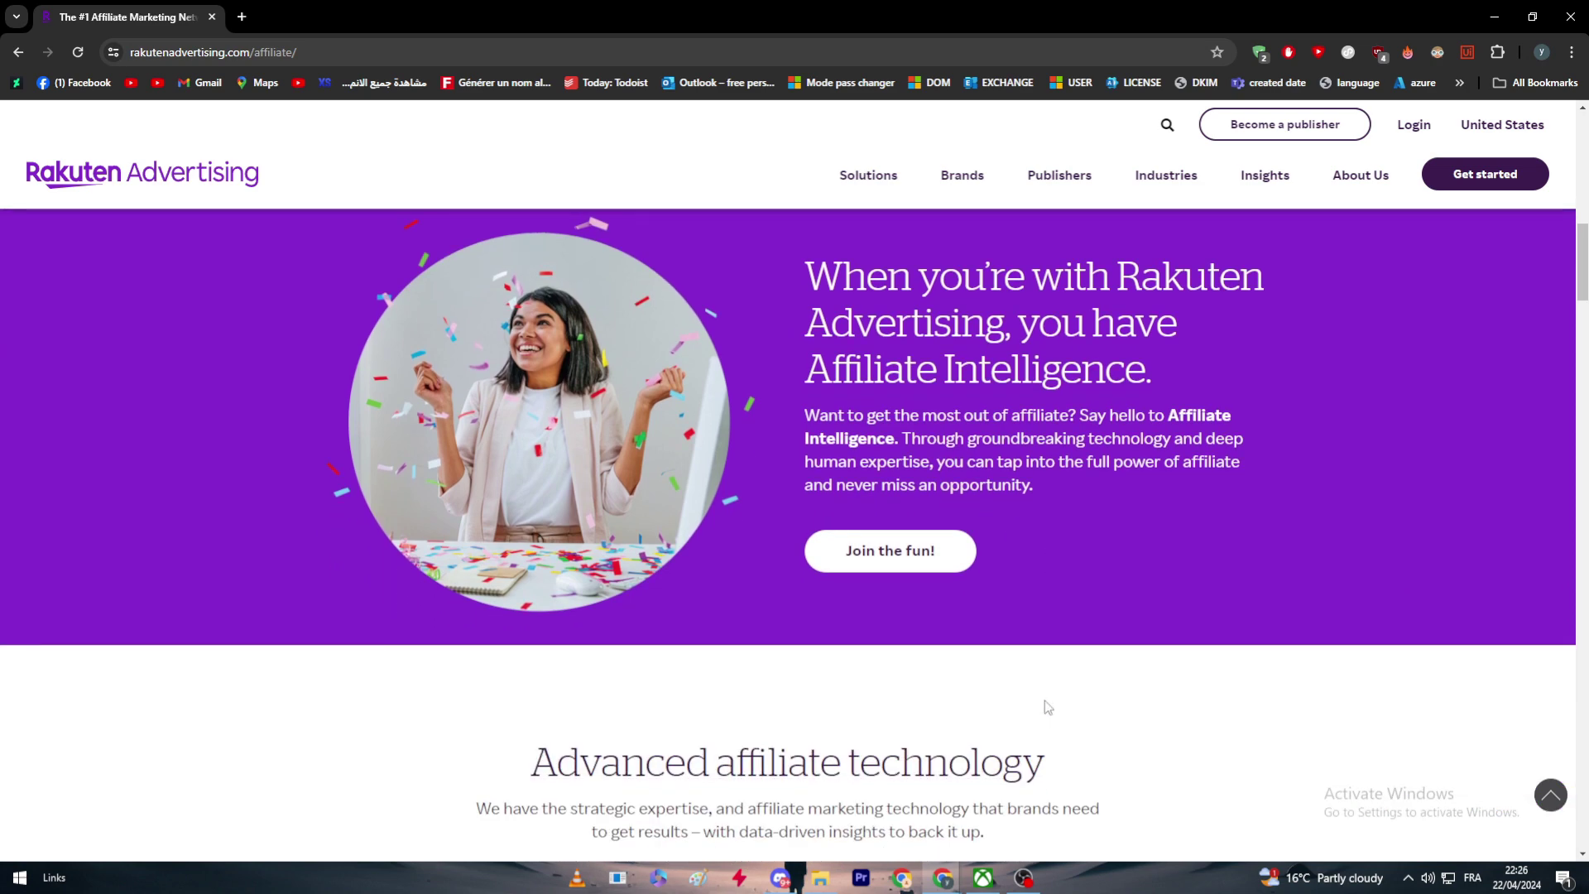
pyautogui.scroll(-4, 1044, 700)
pyautogui.scroll(3, 1044, 700)
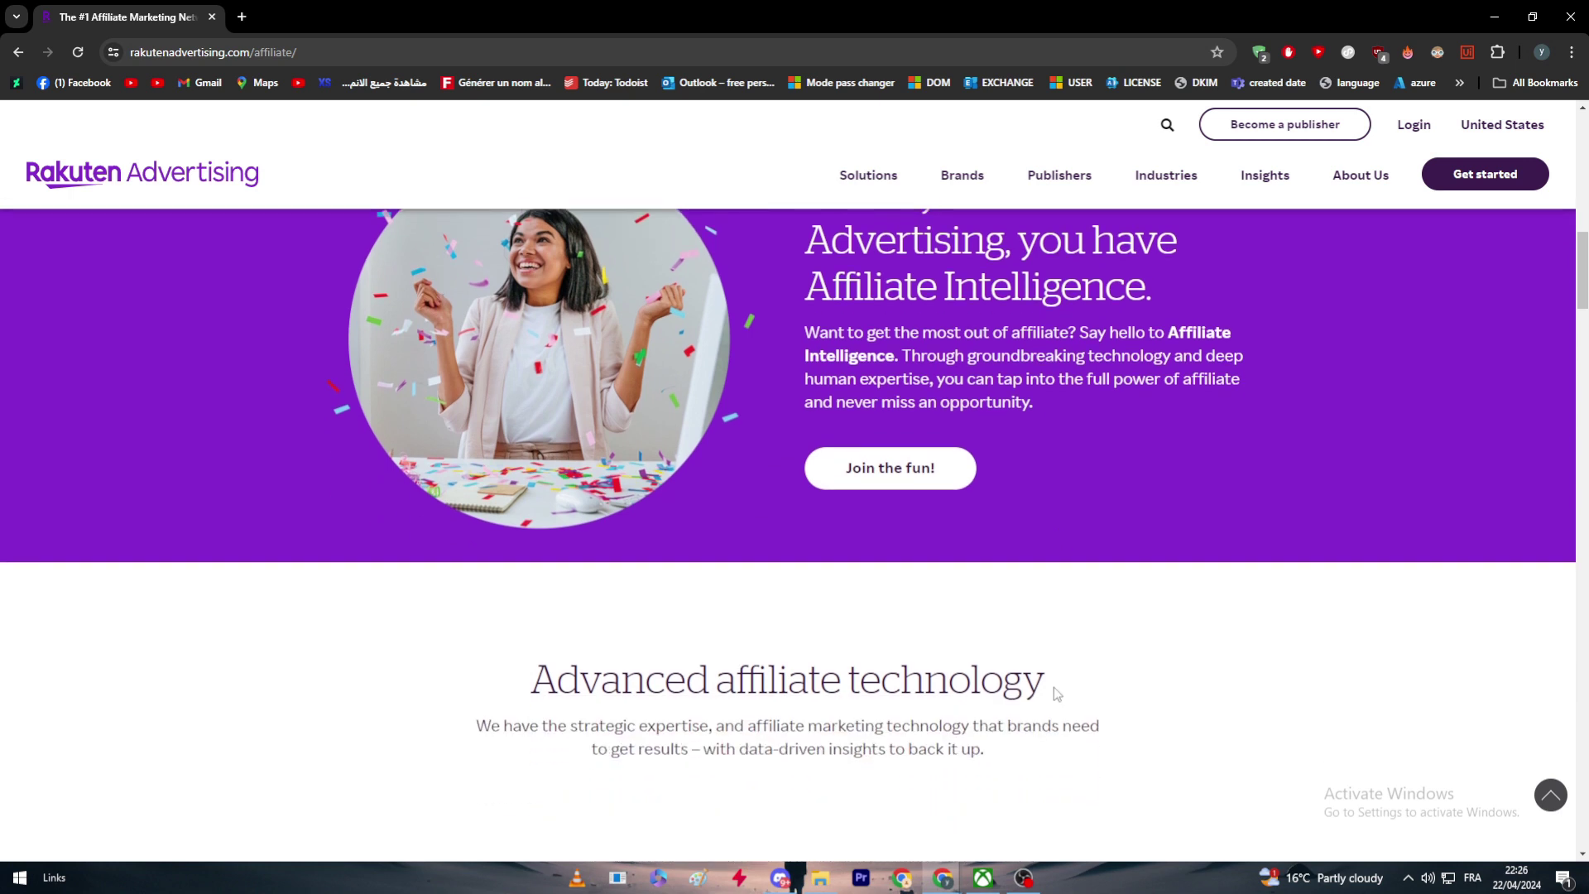
pyautogui.scroll(-3, 1051, 687)
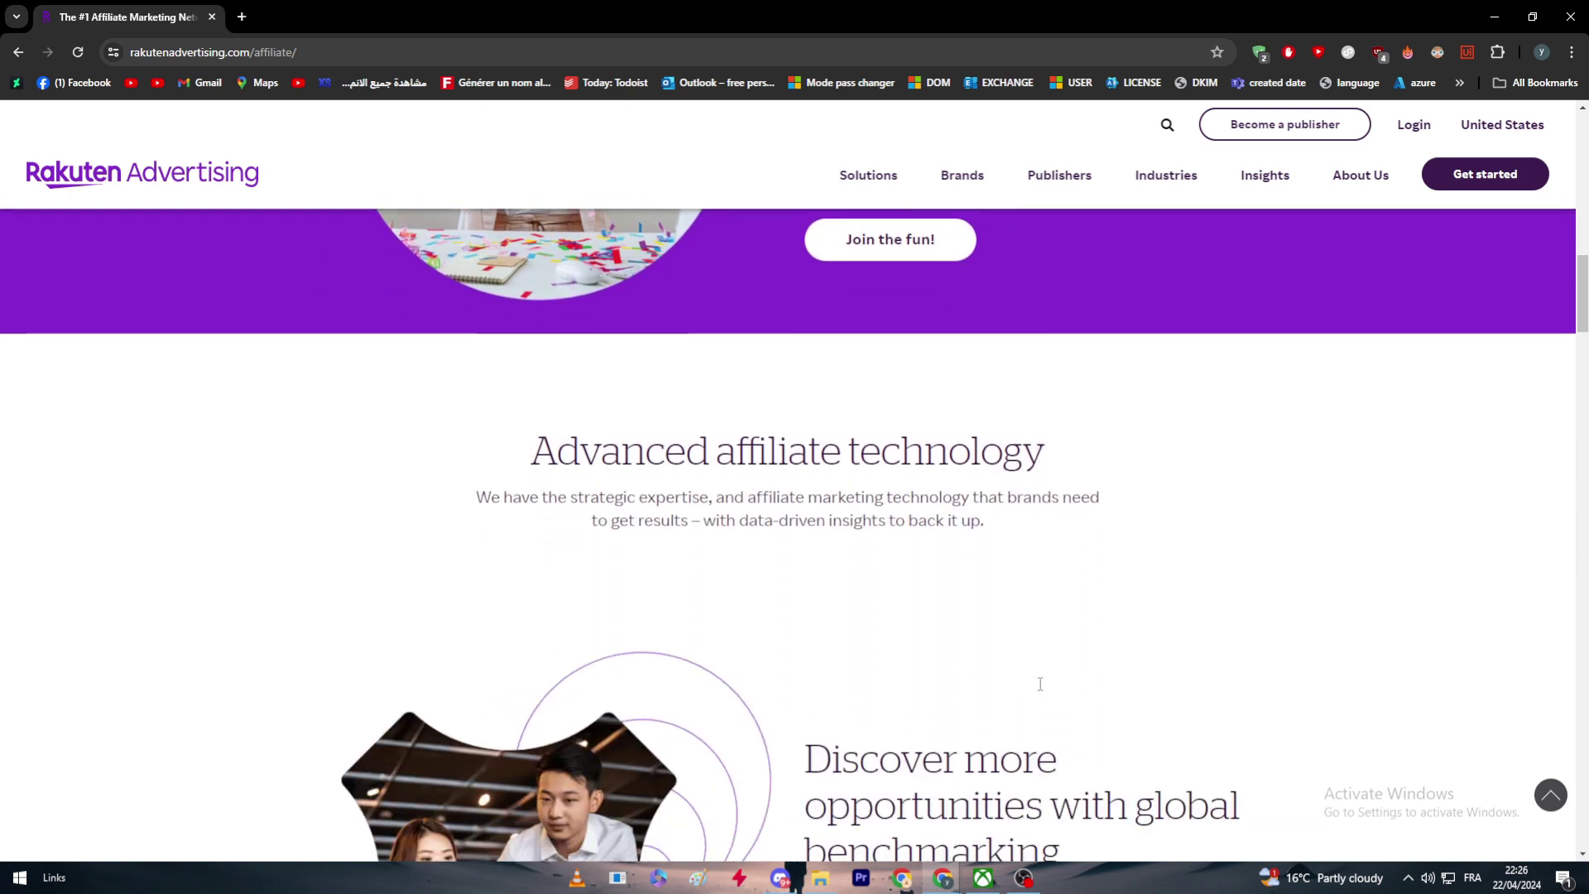
pyautogui.moveTo(514, 423); pyautogui.dragTo(1123, 447)
pyautogui.scroll(-5, 1150, 451)
pyautogui.scroll(2, 1133, 447)
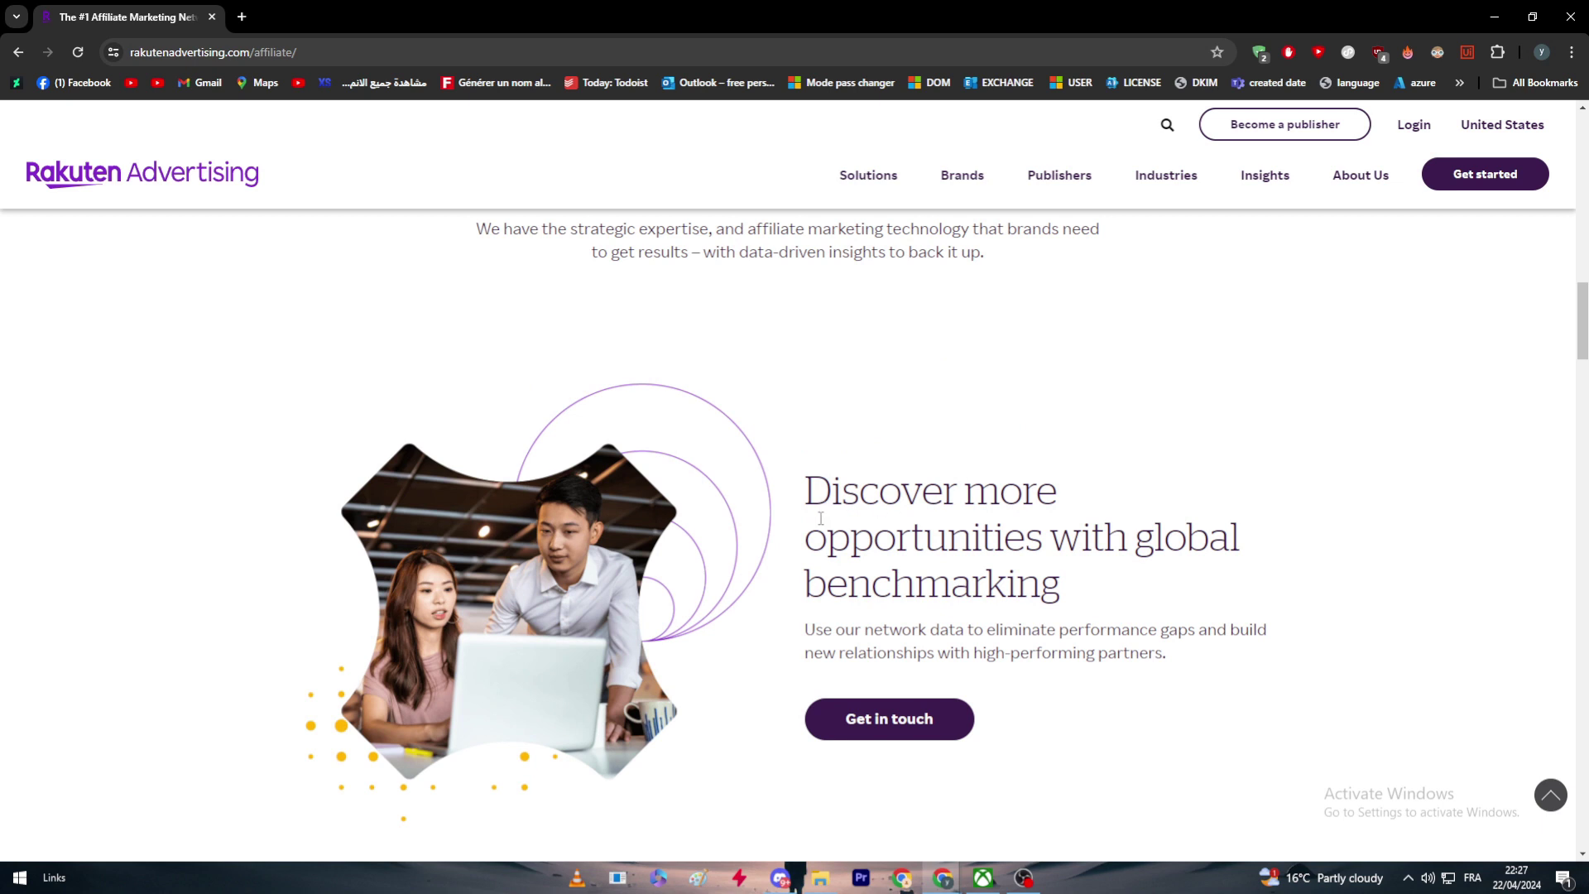
pyautogui.scroll(-2, 1151, 646)
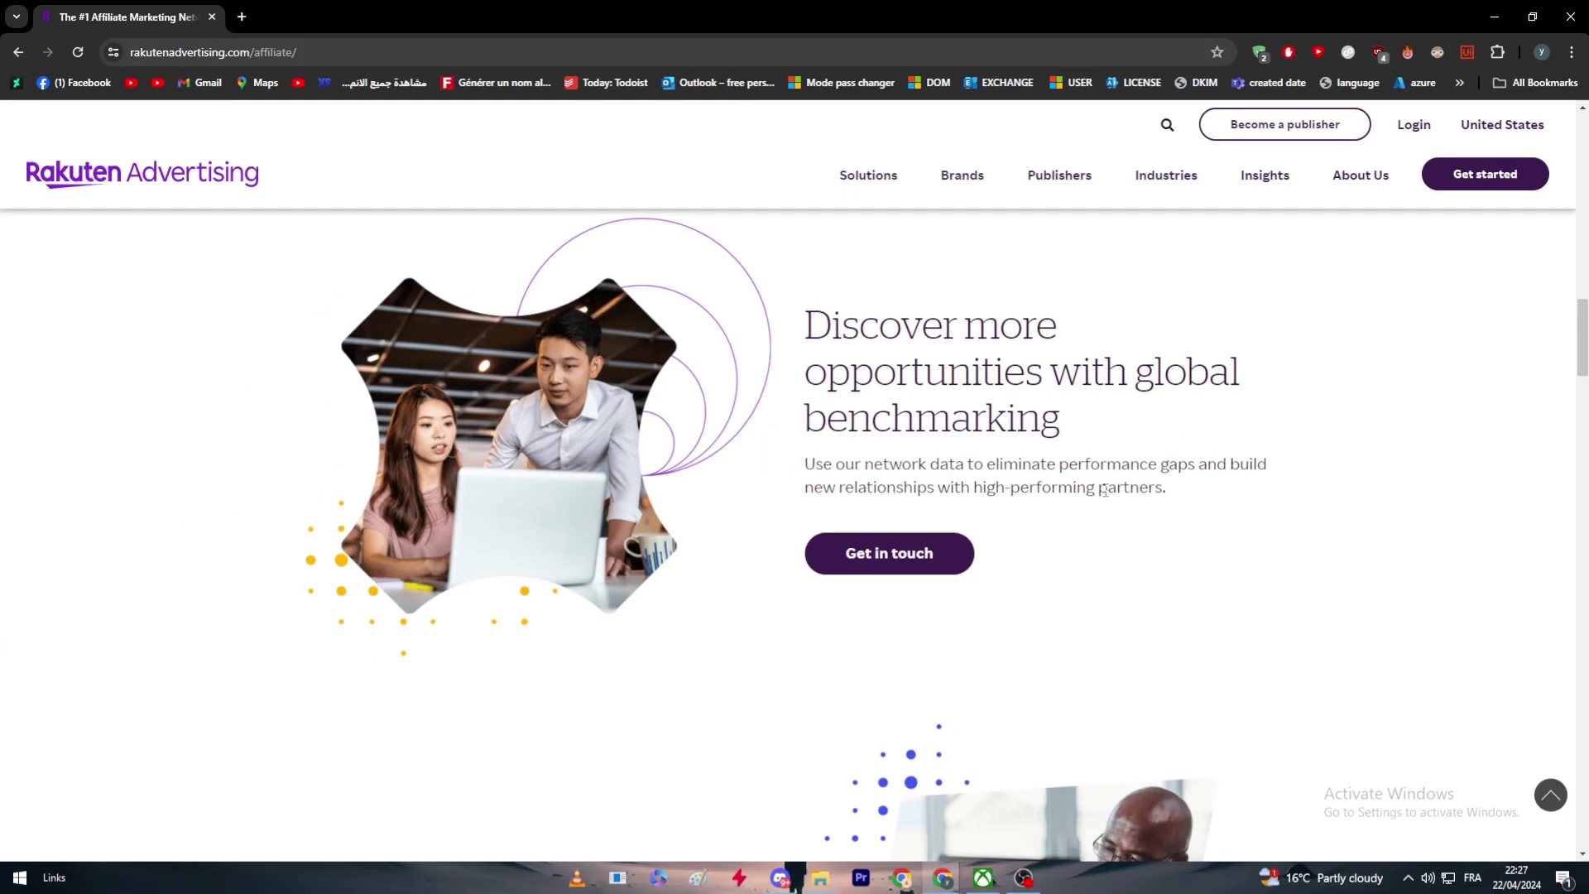
pyautogui.scroll(-5, 1104, 488)
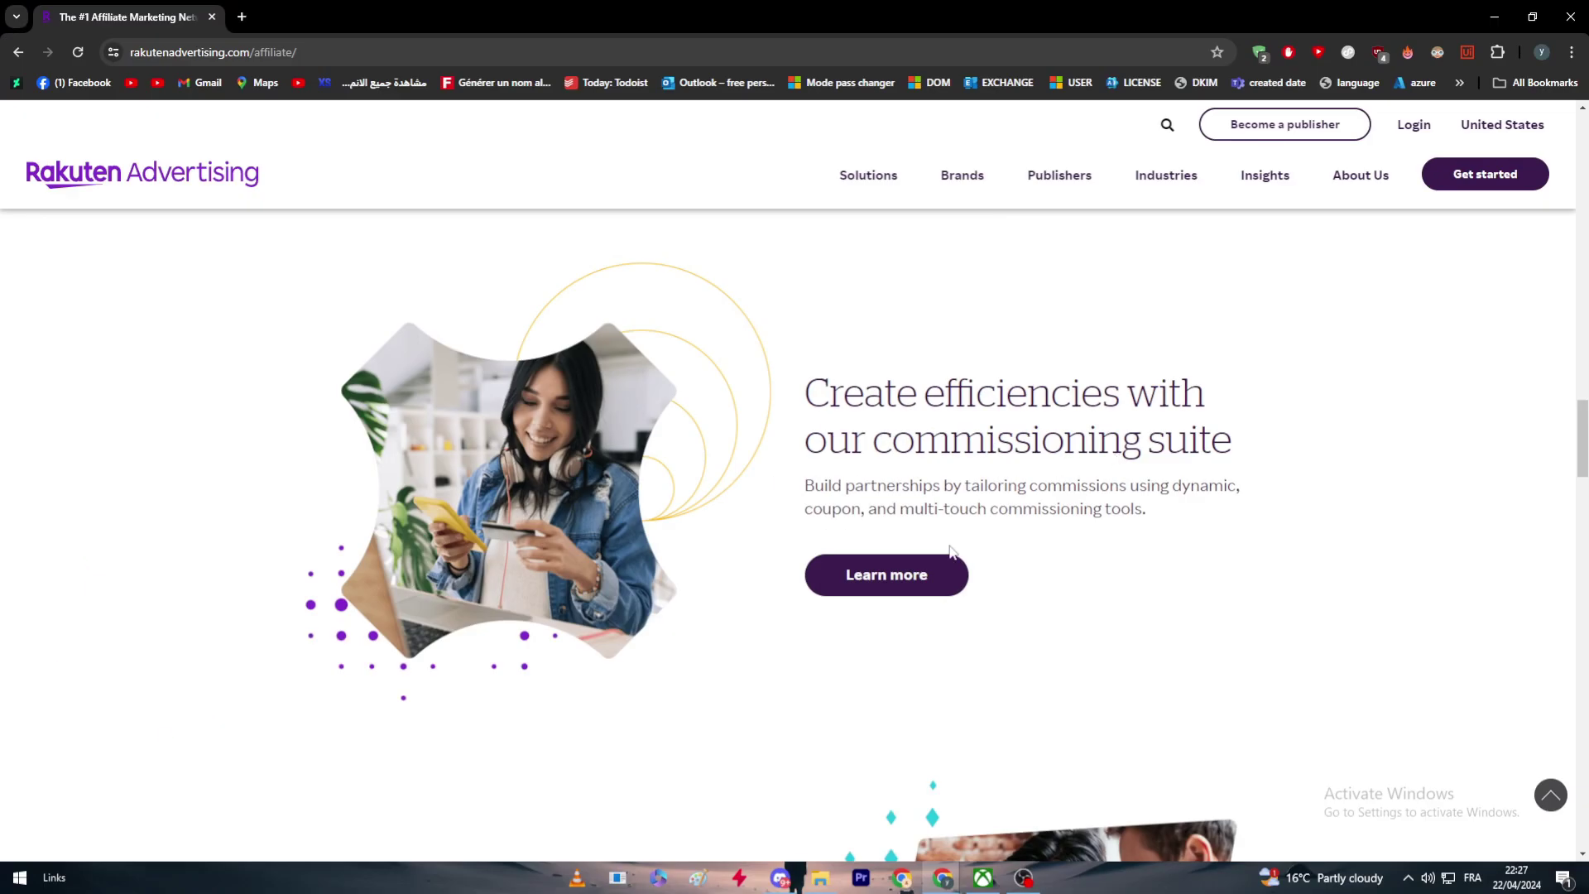
pyautogui.scroll(-5, 551, 545)
pyautogui.scroll(-3, 896, 523)
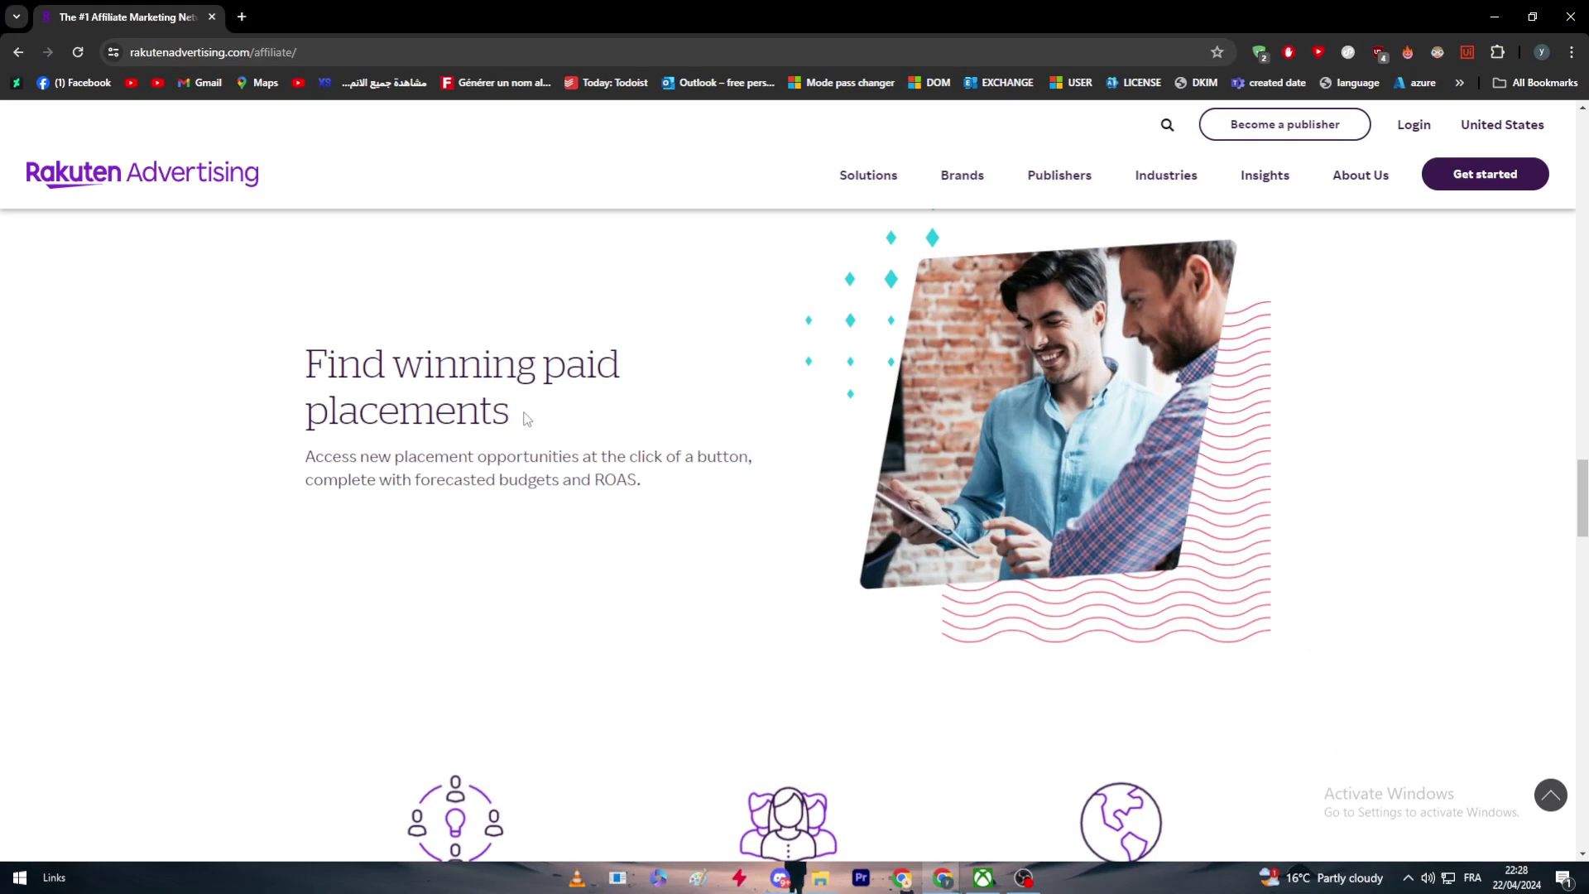
pyautogui.scroll(-3, 787, 458)
pyautogui.scroll(-2, 523, 418)
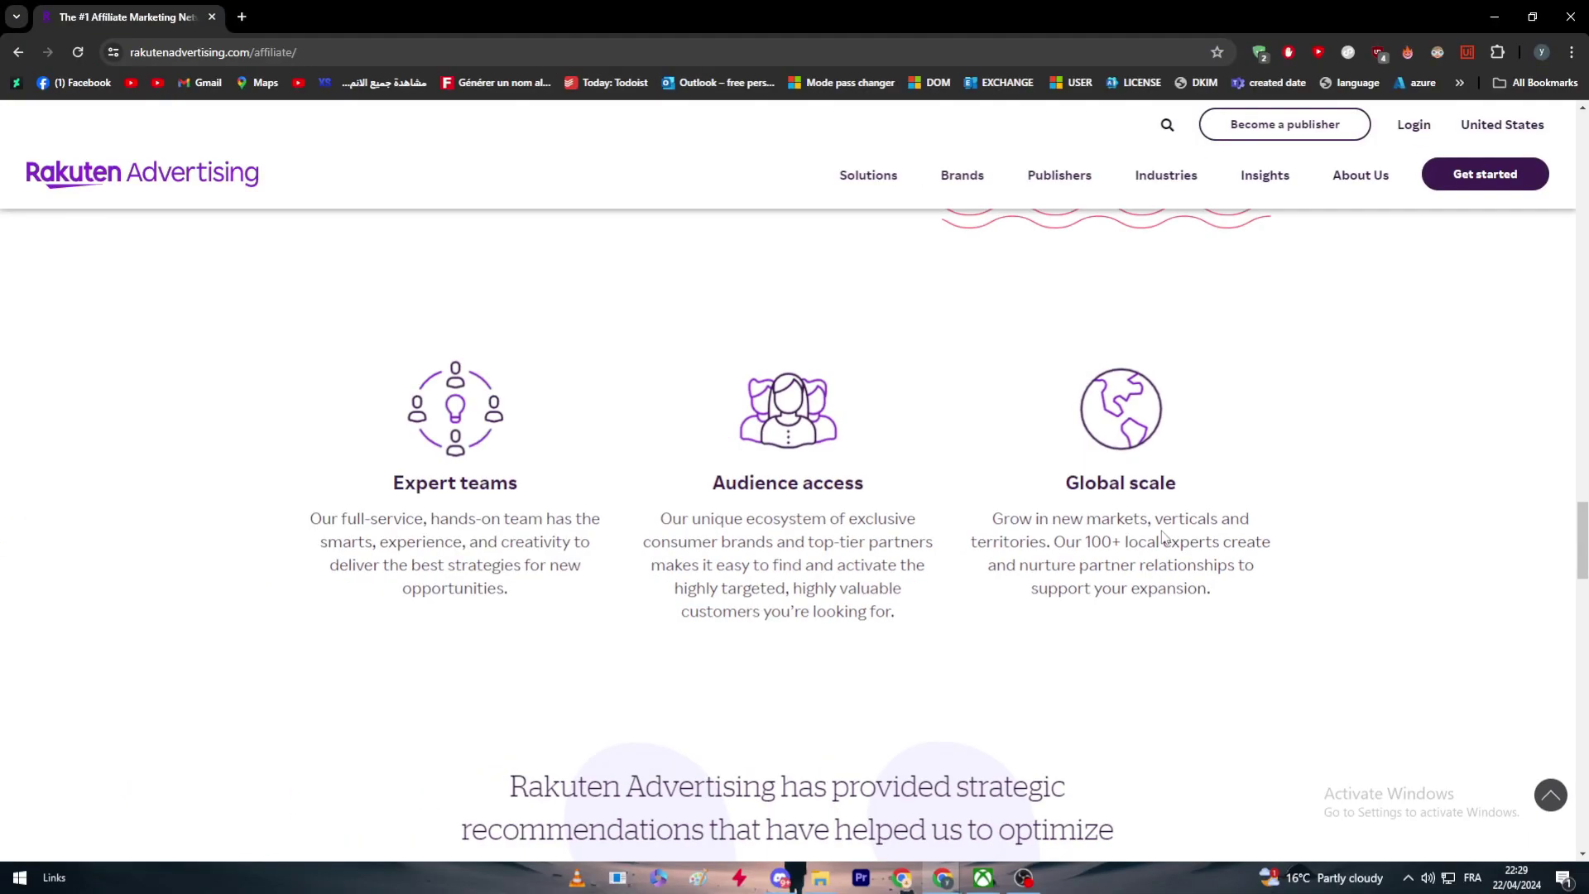
# Step: Scroll down the affiliate page and slide through the client-partner logo carousel
pyautogui.scroll(-8, 1163, 536)
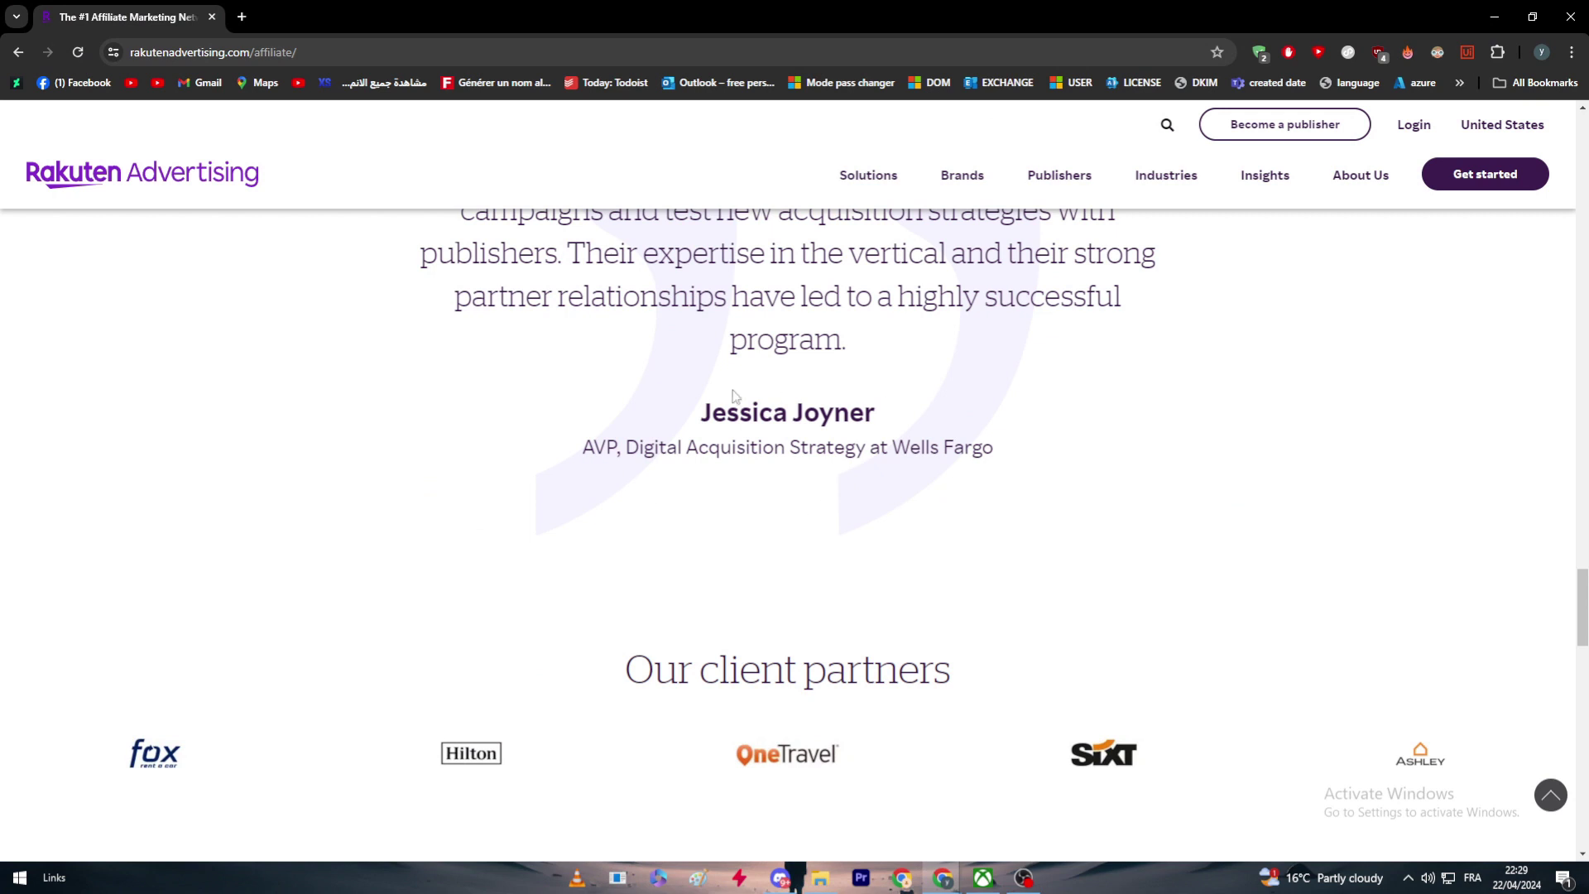
pyautogui.scroll(-2, 907, 646)
pyautogui.scroll(-1, 568, 479)
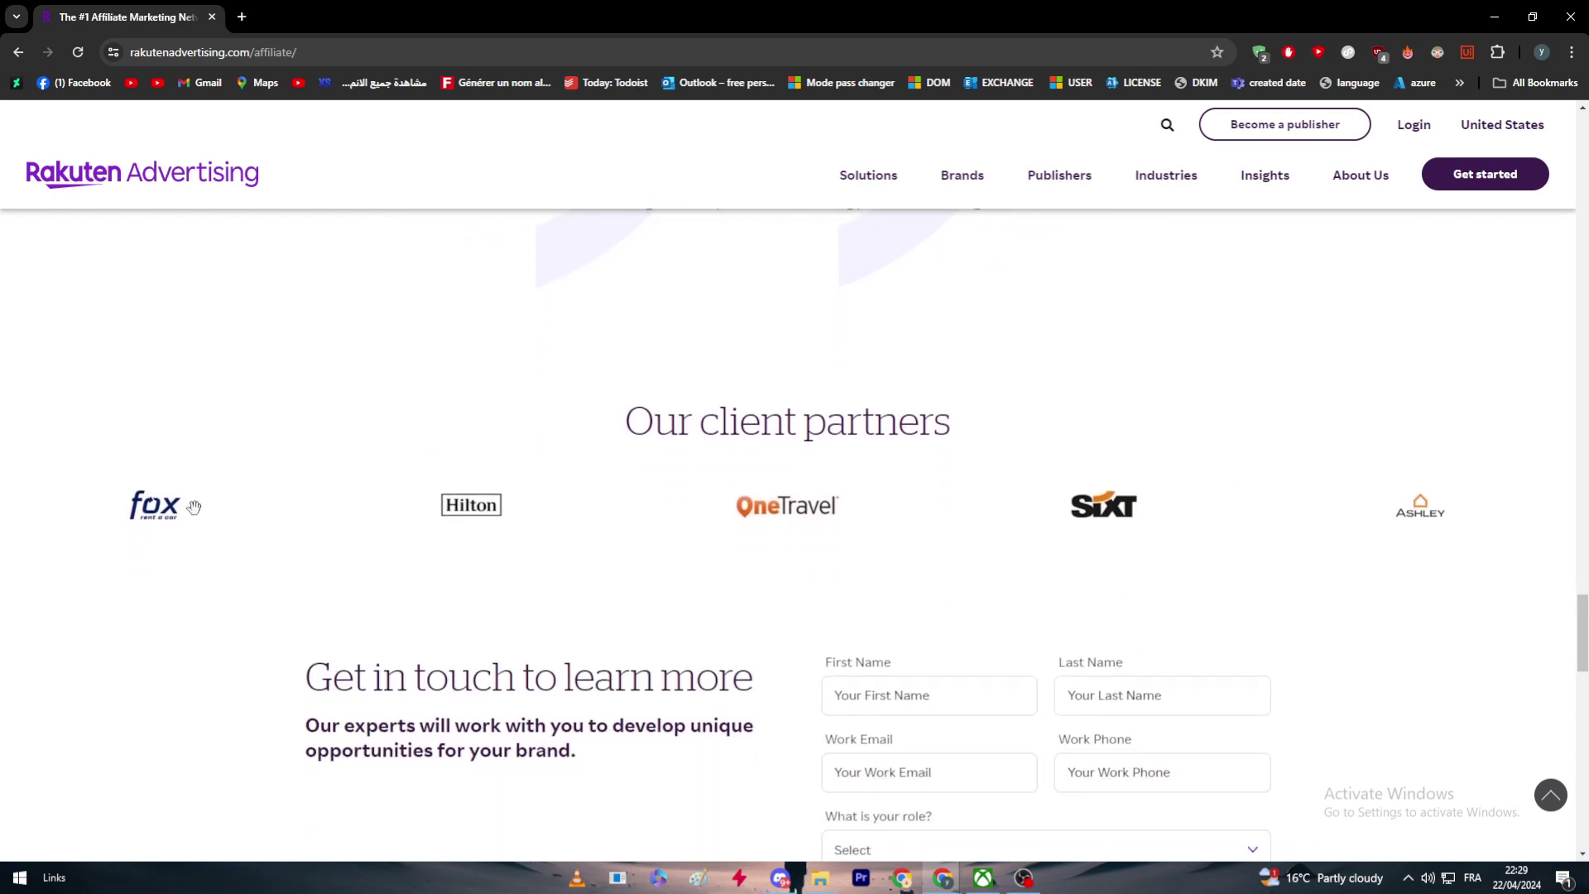
pyautogui.moveTo(151, 505); pyautogui.dragTo(706, 514)
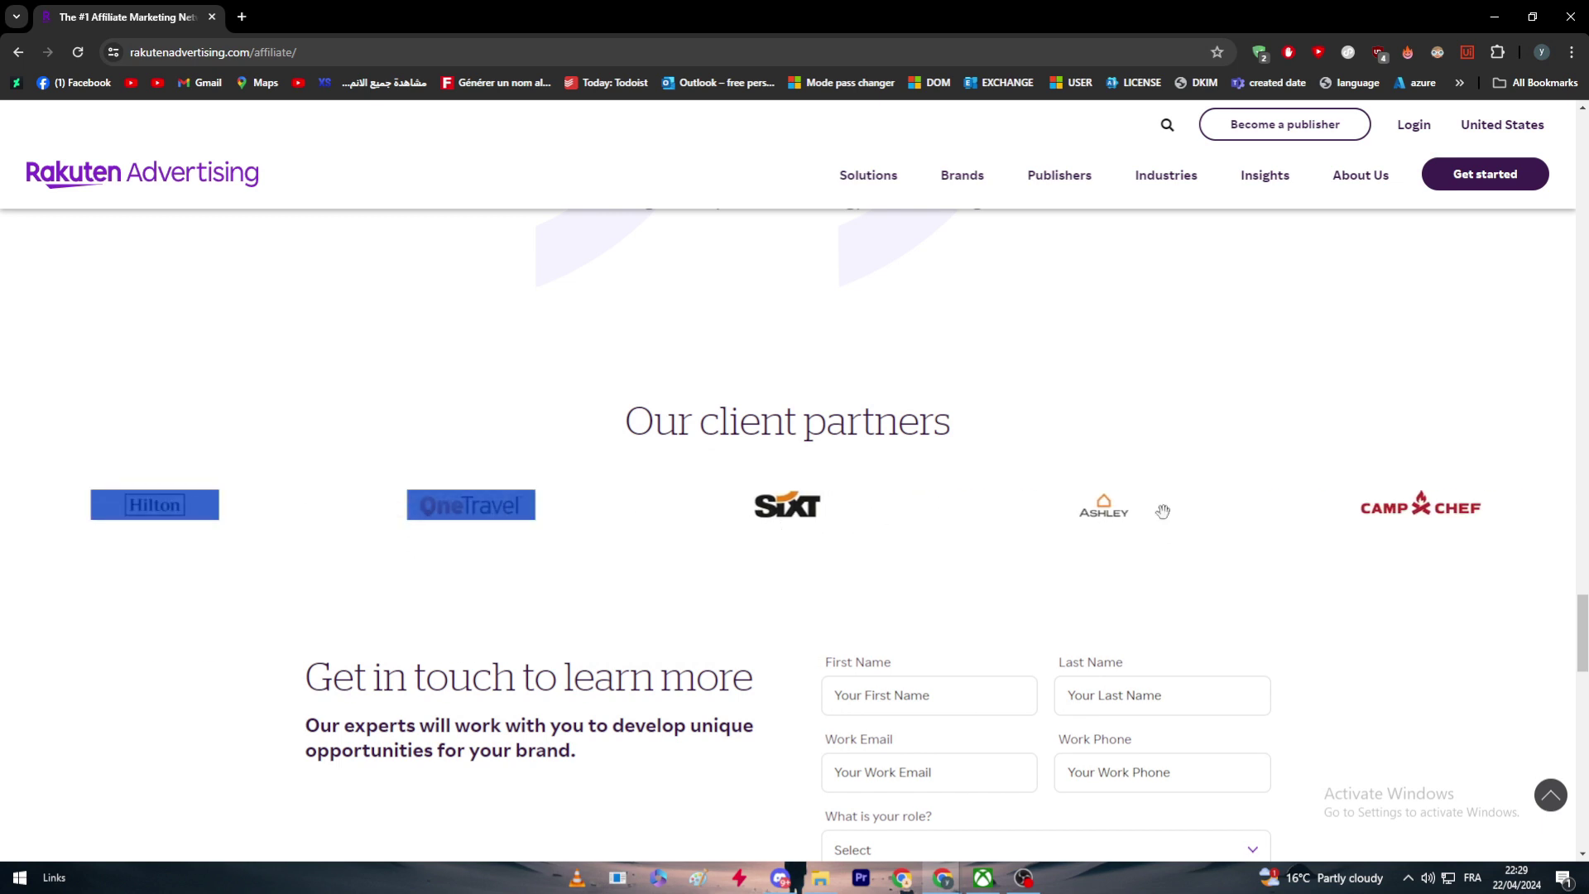
pyautogui.moveTo(1162, 511); pyautogui.dragTo(812, 500)
pyautogui.moveTo(1162, 532); pyautogui.dragTo(501, 479)
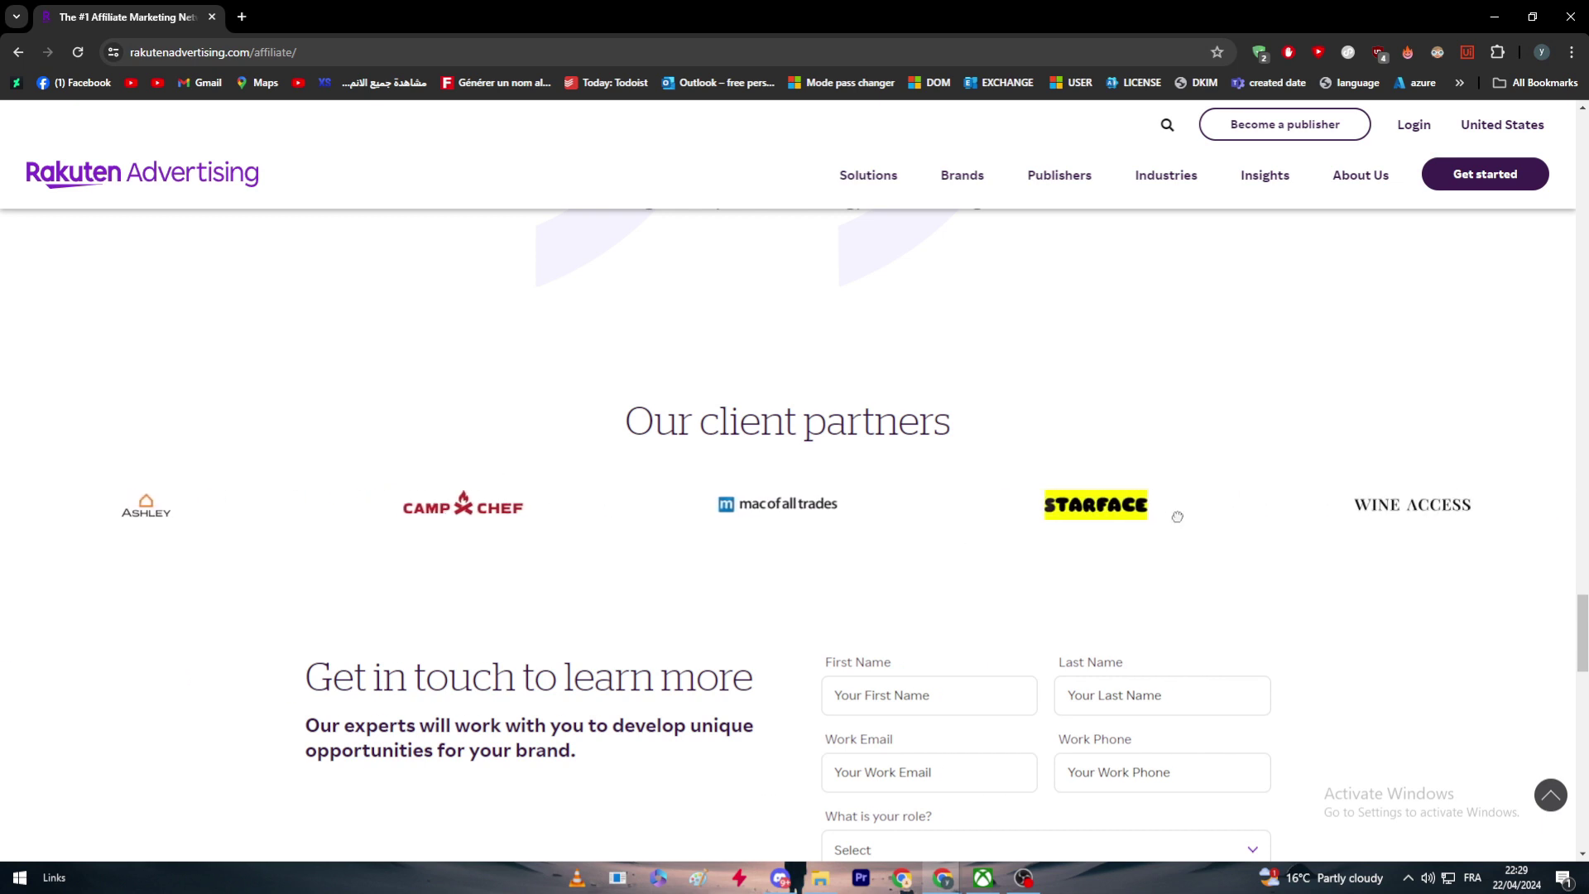
pyautogui.moveTo(1171, 517); pyautogui.dragTo(397, 482)
pyautogui.moveTo(808, 507); pyautogui.dragTo(415, 501)
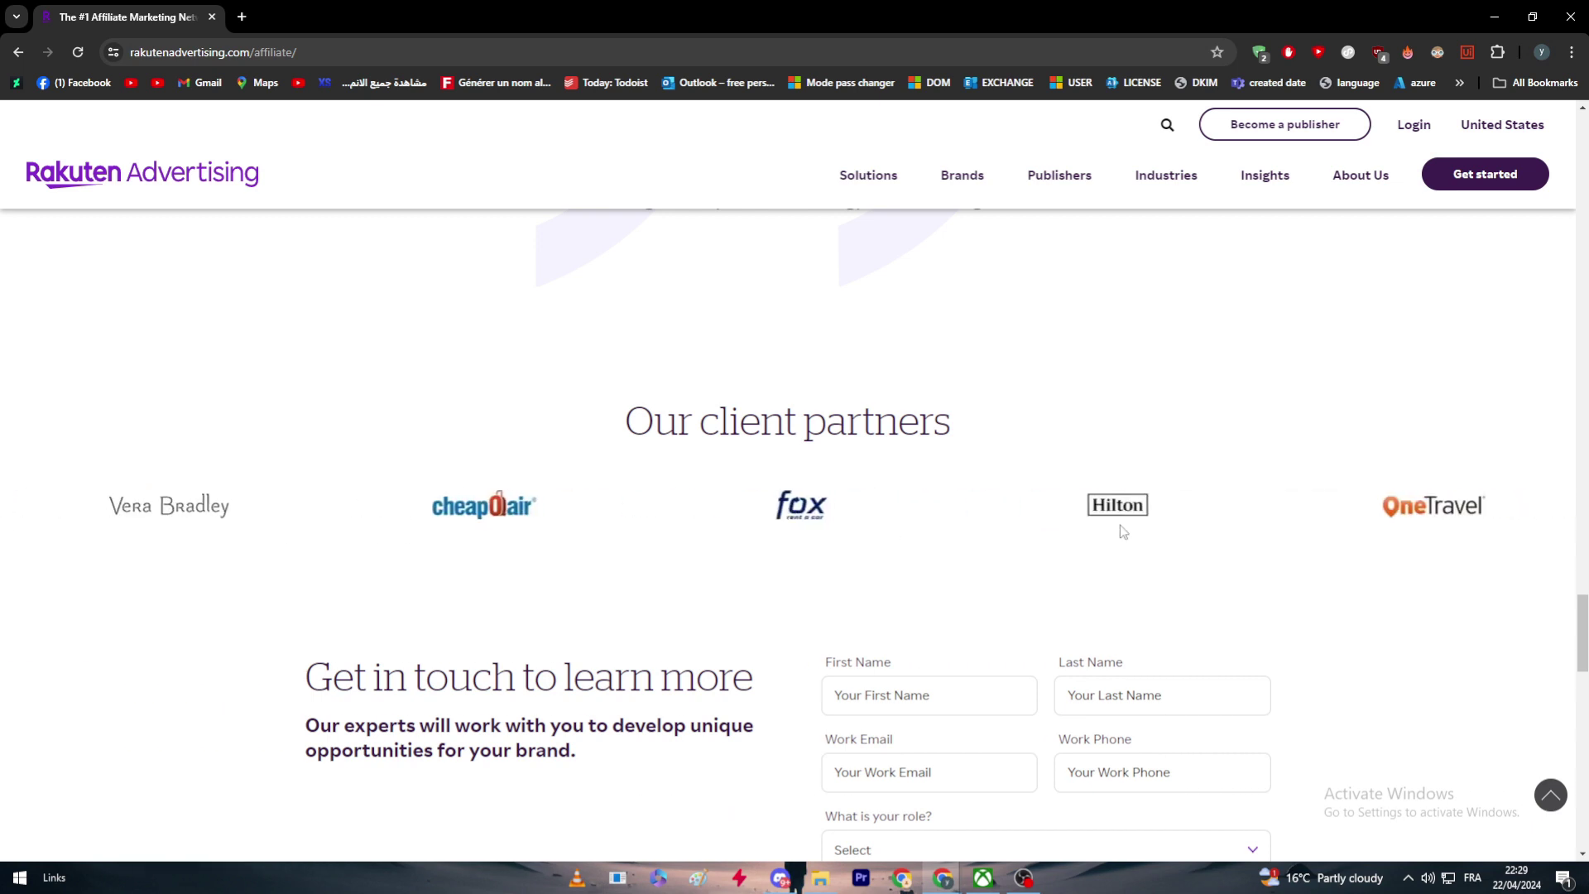
# Step: Scroll to the page bottom and open the 'Get in touch' form via Contact us
pyautogui.scroll(-4, 944, 579)
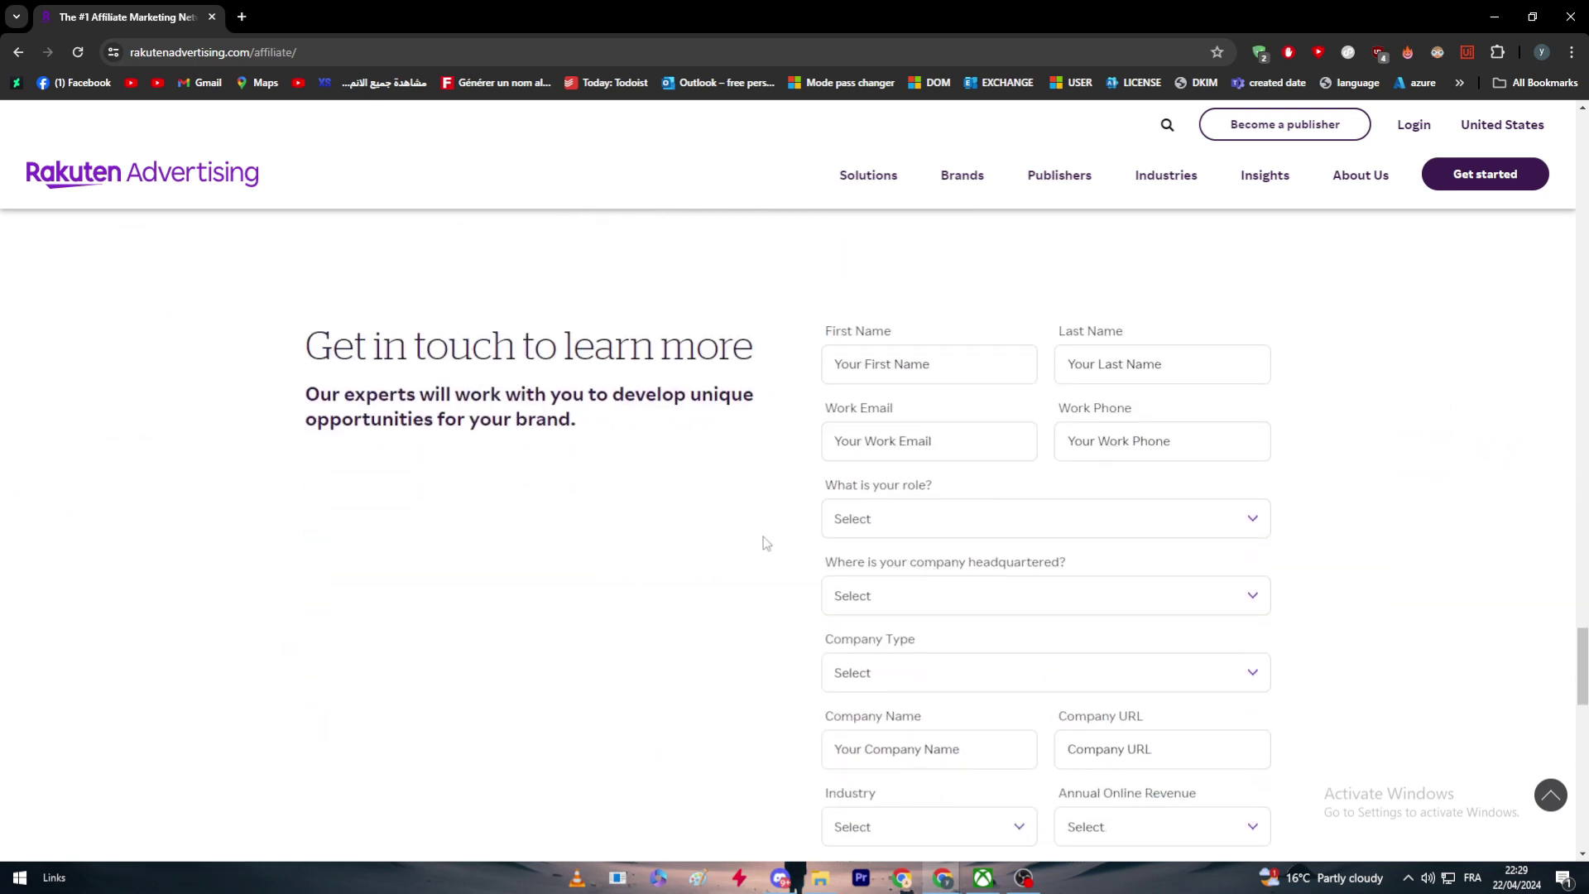
pyautogui.scroll(3, 755, 537)
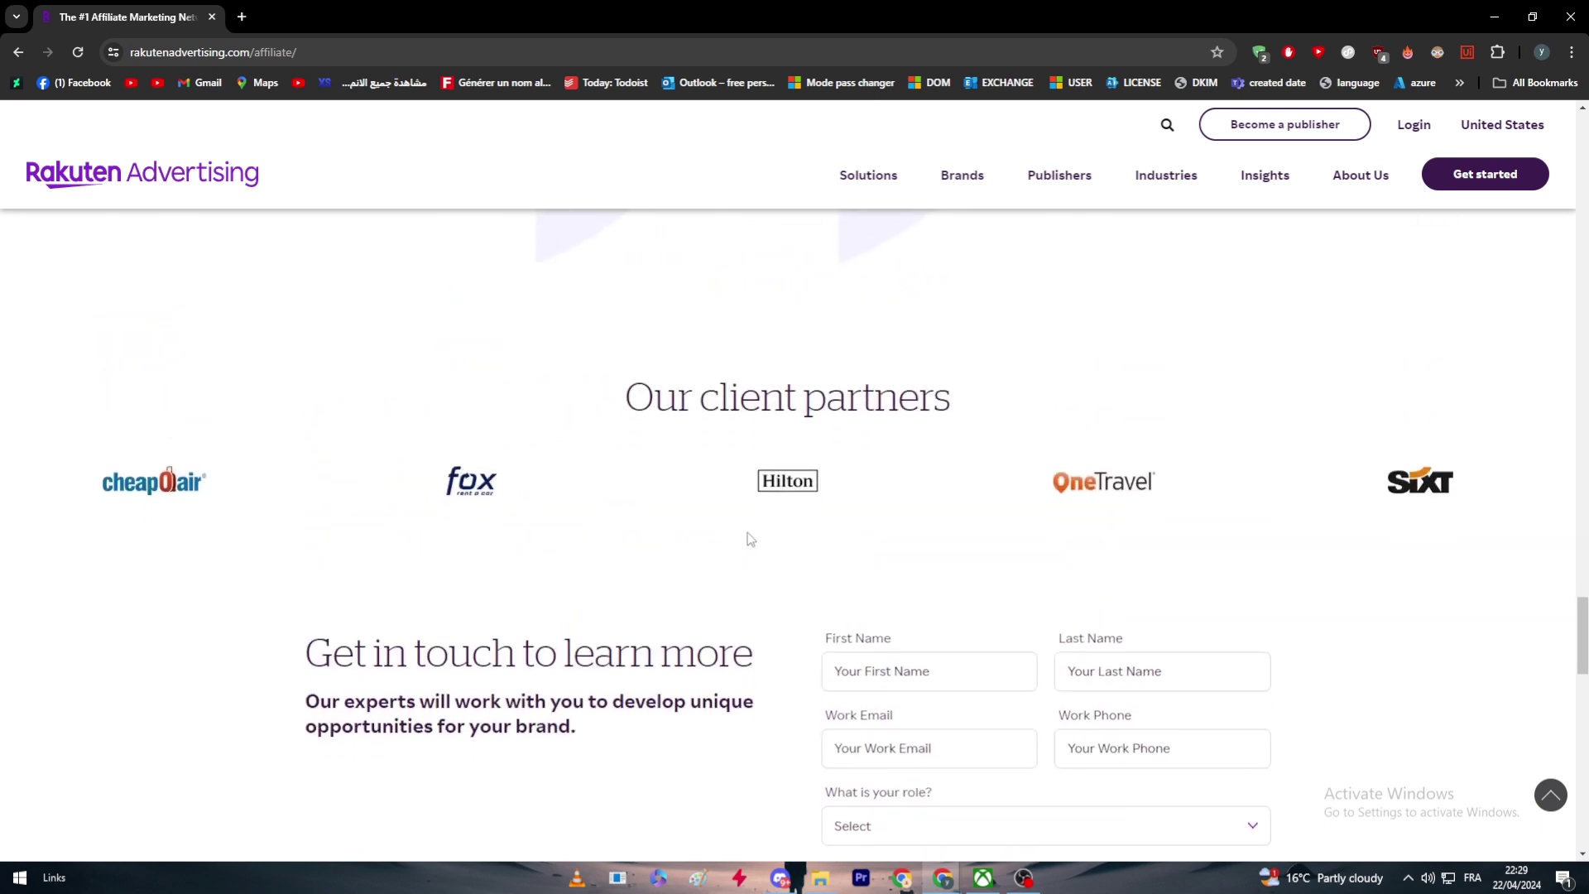
pyautogui.scroll(-3, 751, 540)
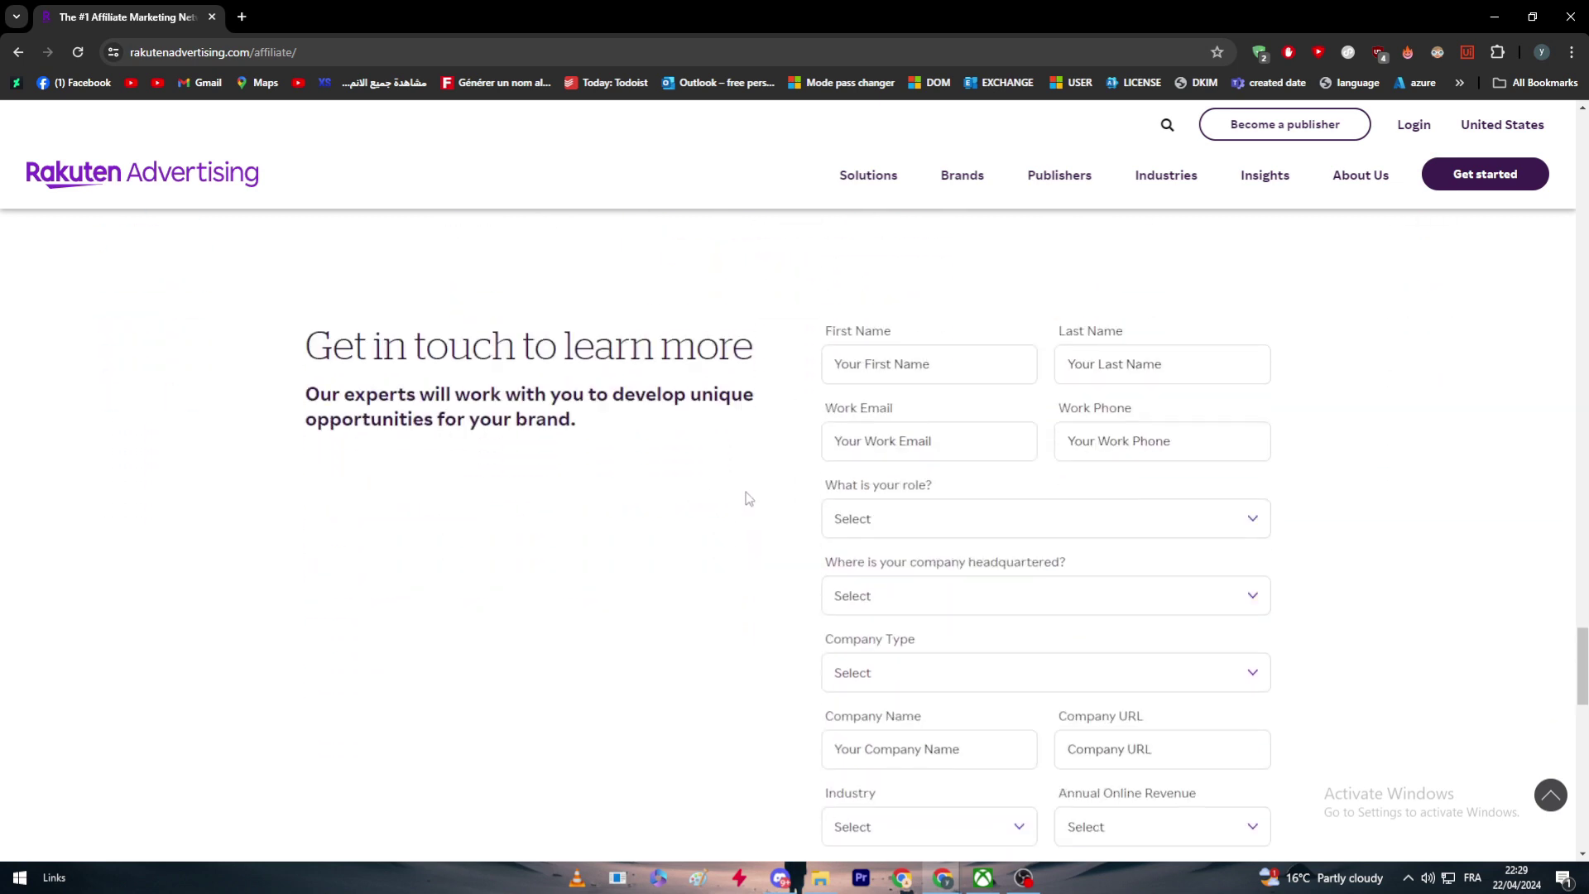
pyautogui.scroll(-10, 749, 500)
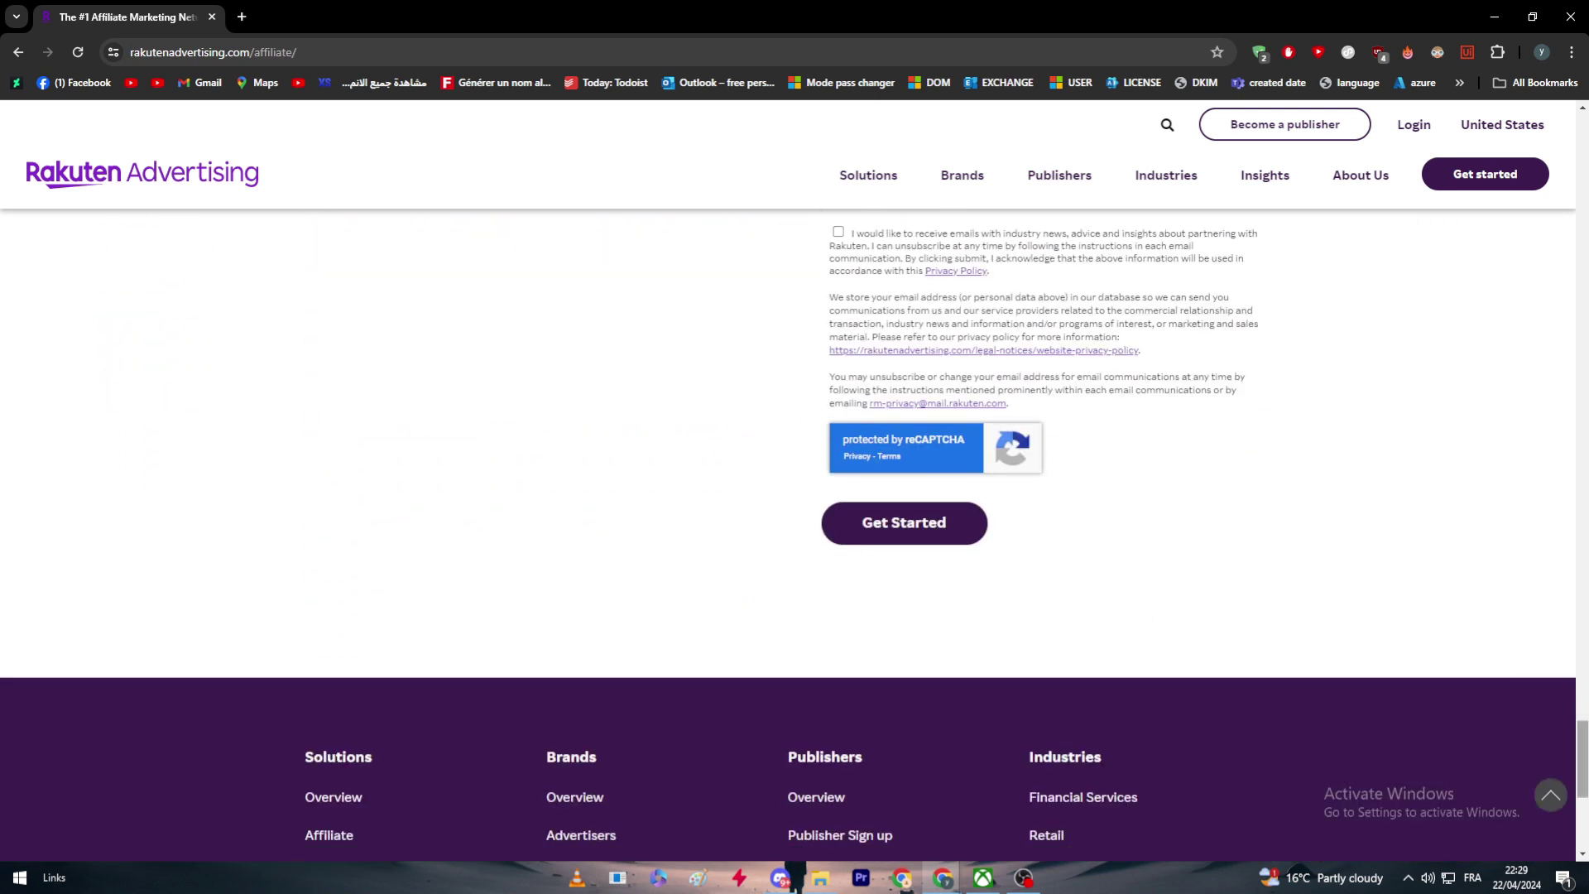
pyautogui.moveTo(1581, 757); pyautogui.dragTo(1543, 152)
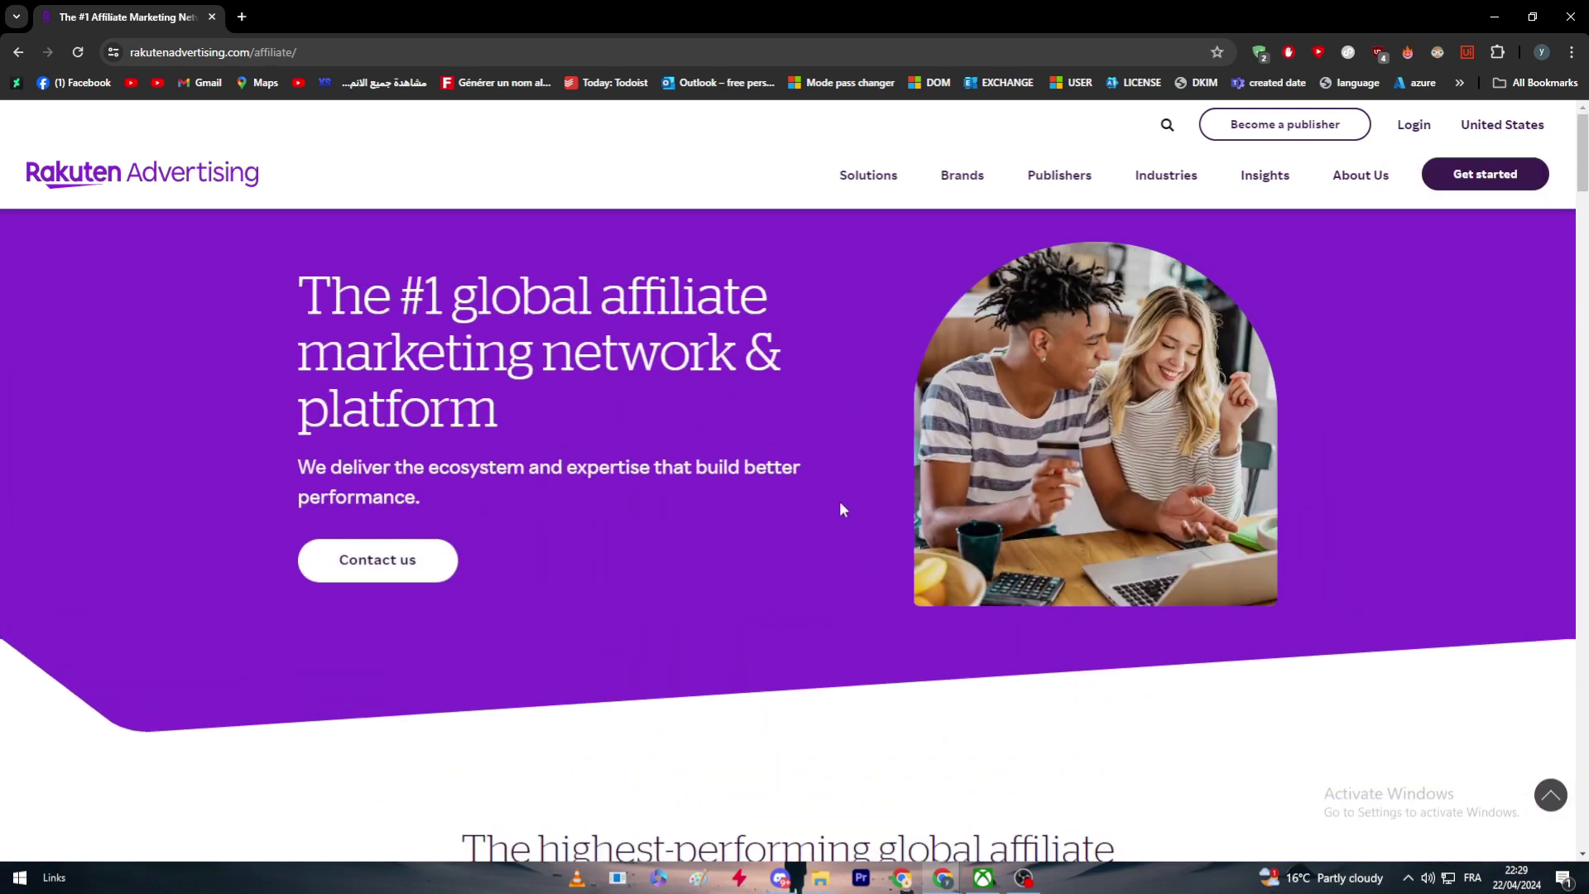
pyautogui.moveTo(292, 510); pyautogui.dragTo(446, 557)
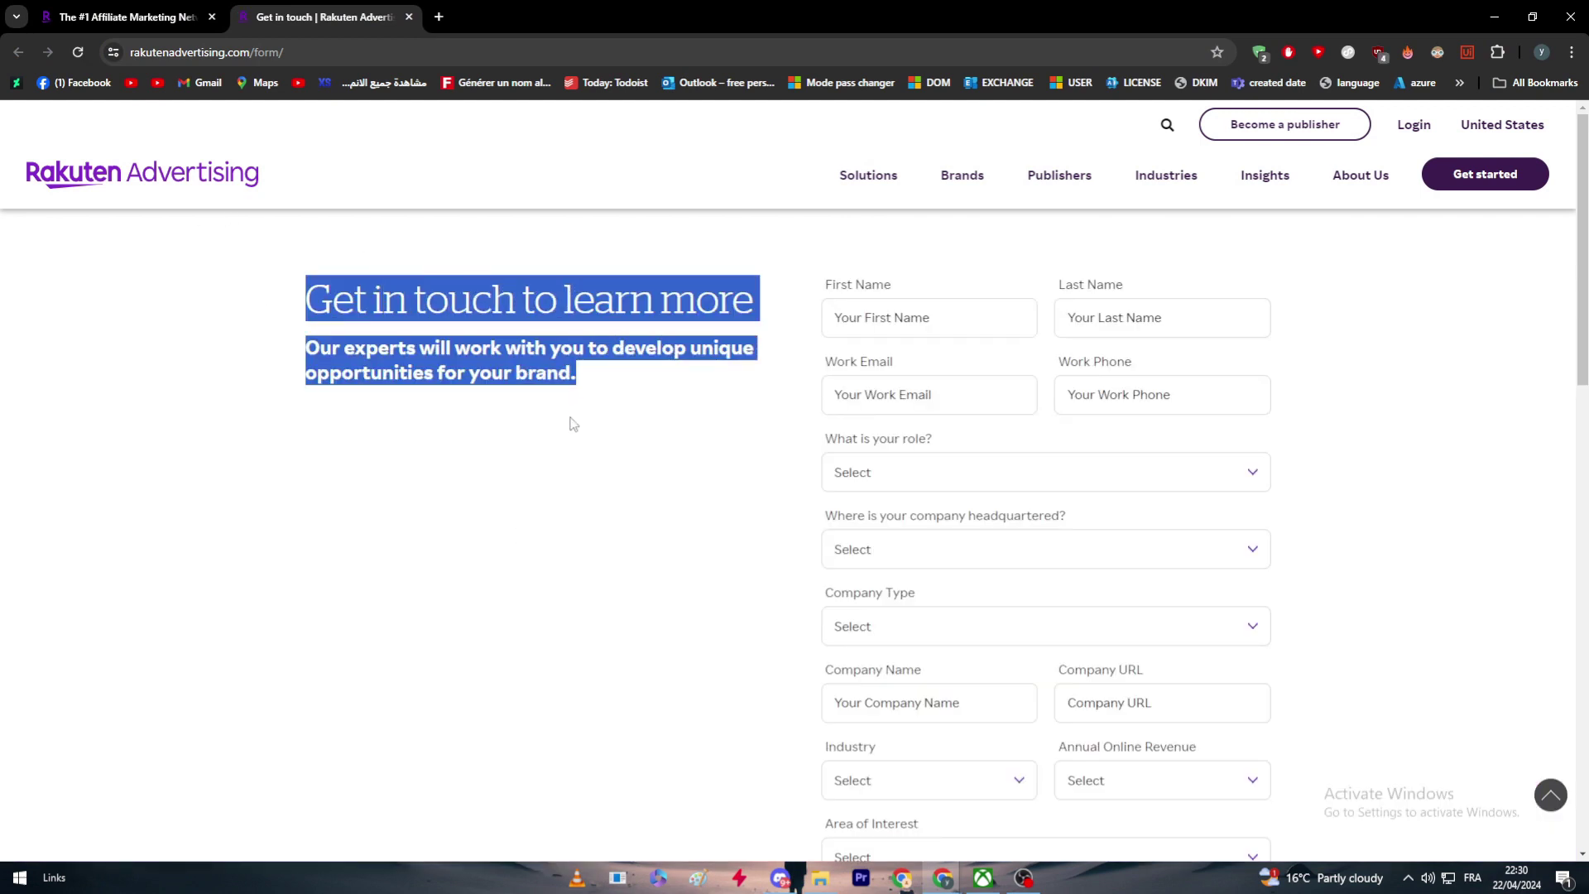
# Step: Scroll through the 'Get in touch to learn more' contact form
pyautogui.click(569, 417)
pyautogui.scroll(-3, 395, 380)
pyautogui.scroll(-10, 395, 385)
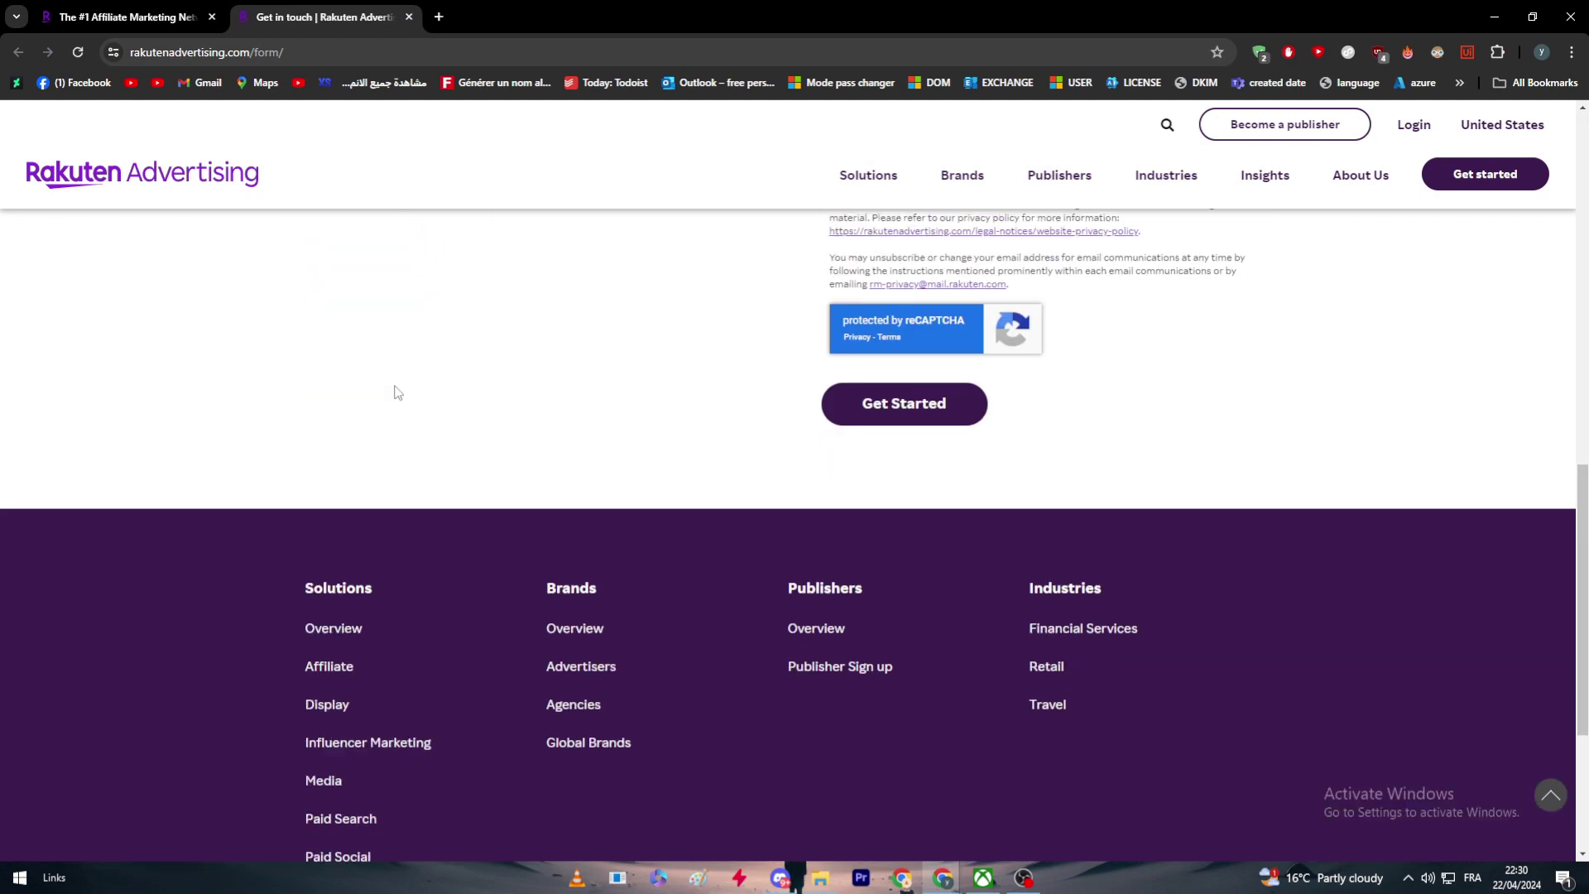
pyautogui.scroll(7, 1347, 464)
pyautogui.scroll(6, 777, 320)
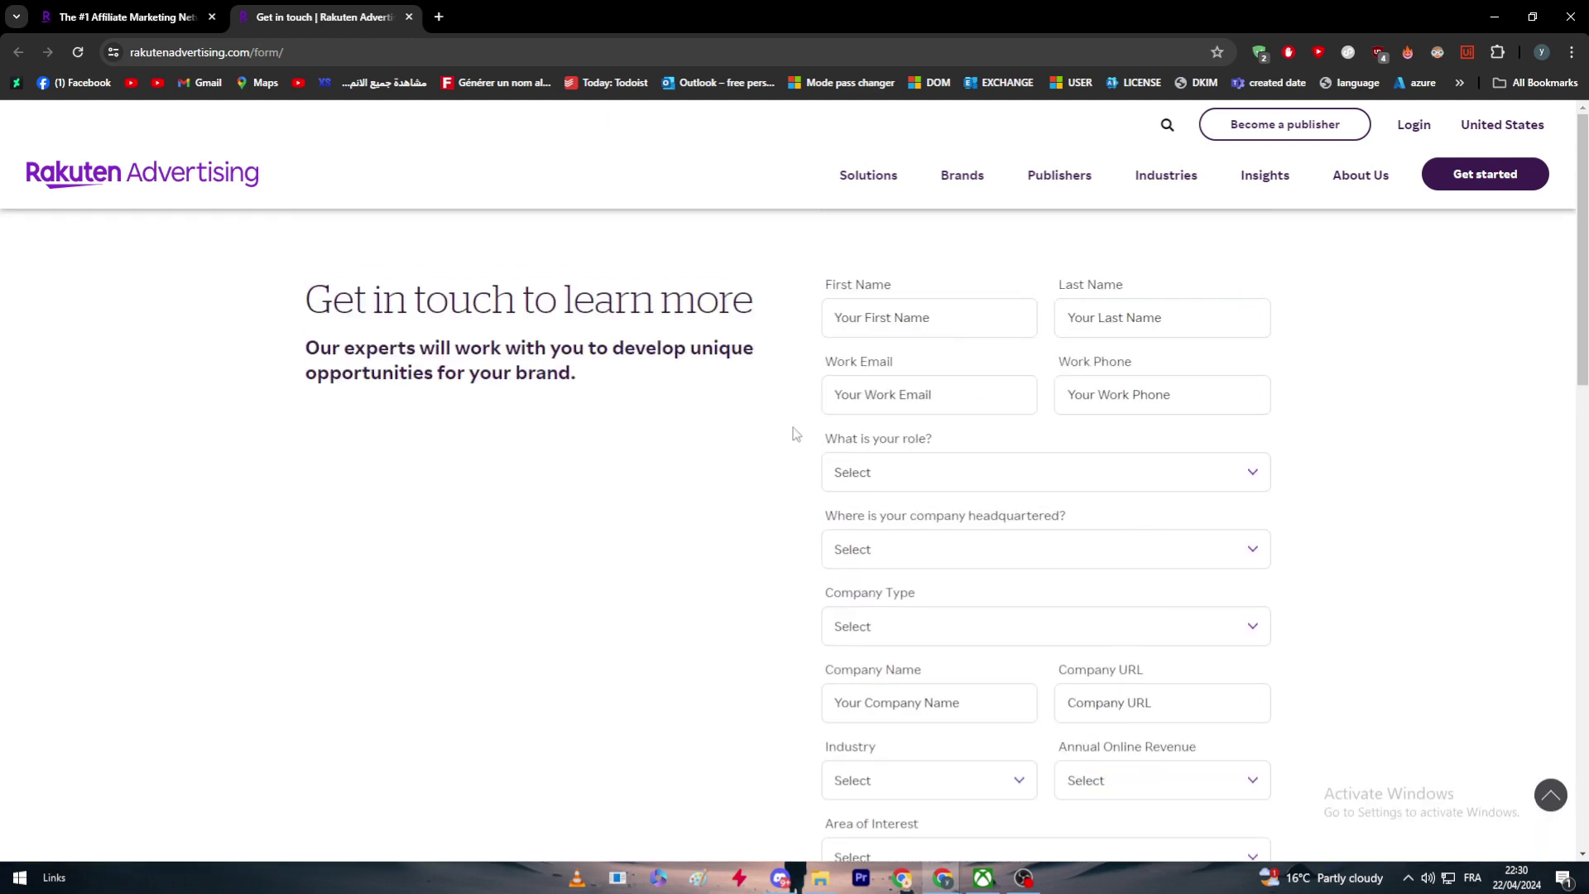
# Step: Try the First Name, Last Name and Work Phone fields, then expand the role dropdown
pyautogui.moveTo(1124, 191)
pyautogui.moveTo(827, 284); pyautogui.dragTo(899, 284)
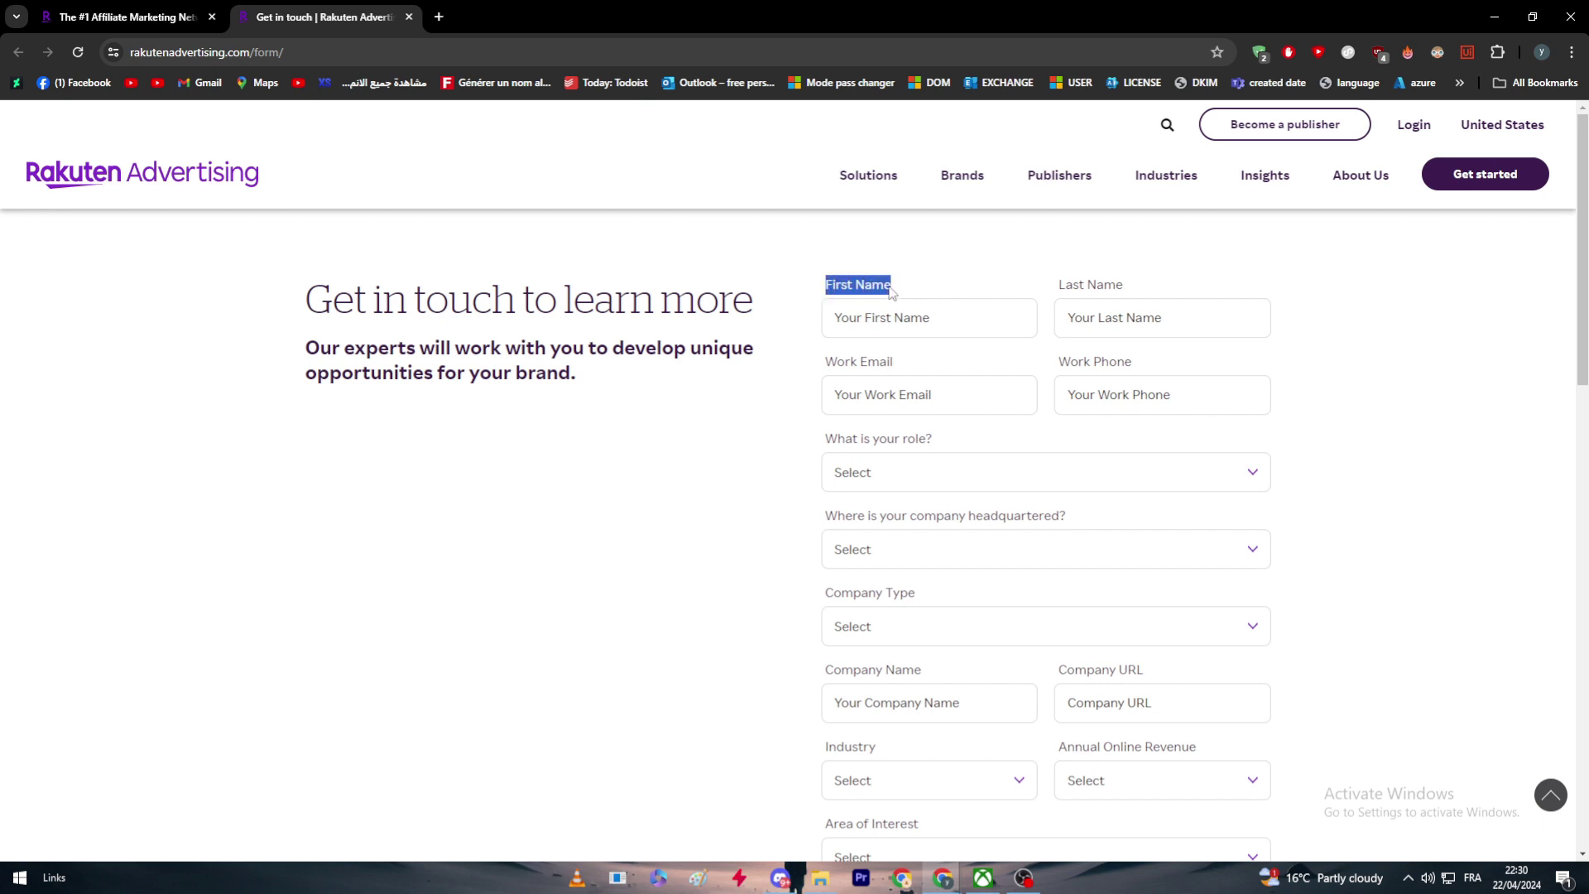
pyautogui.click(1149, 296)
pyautogui.moveTo(890, 396); pyautogui.dragTo(825, 389)
pyautogui.click(826, 389)
pyautogui.moveTo(1056, 383); pyautogui.dragTo(1150, 391)
pyautogui.click(1150, 391)
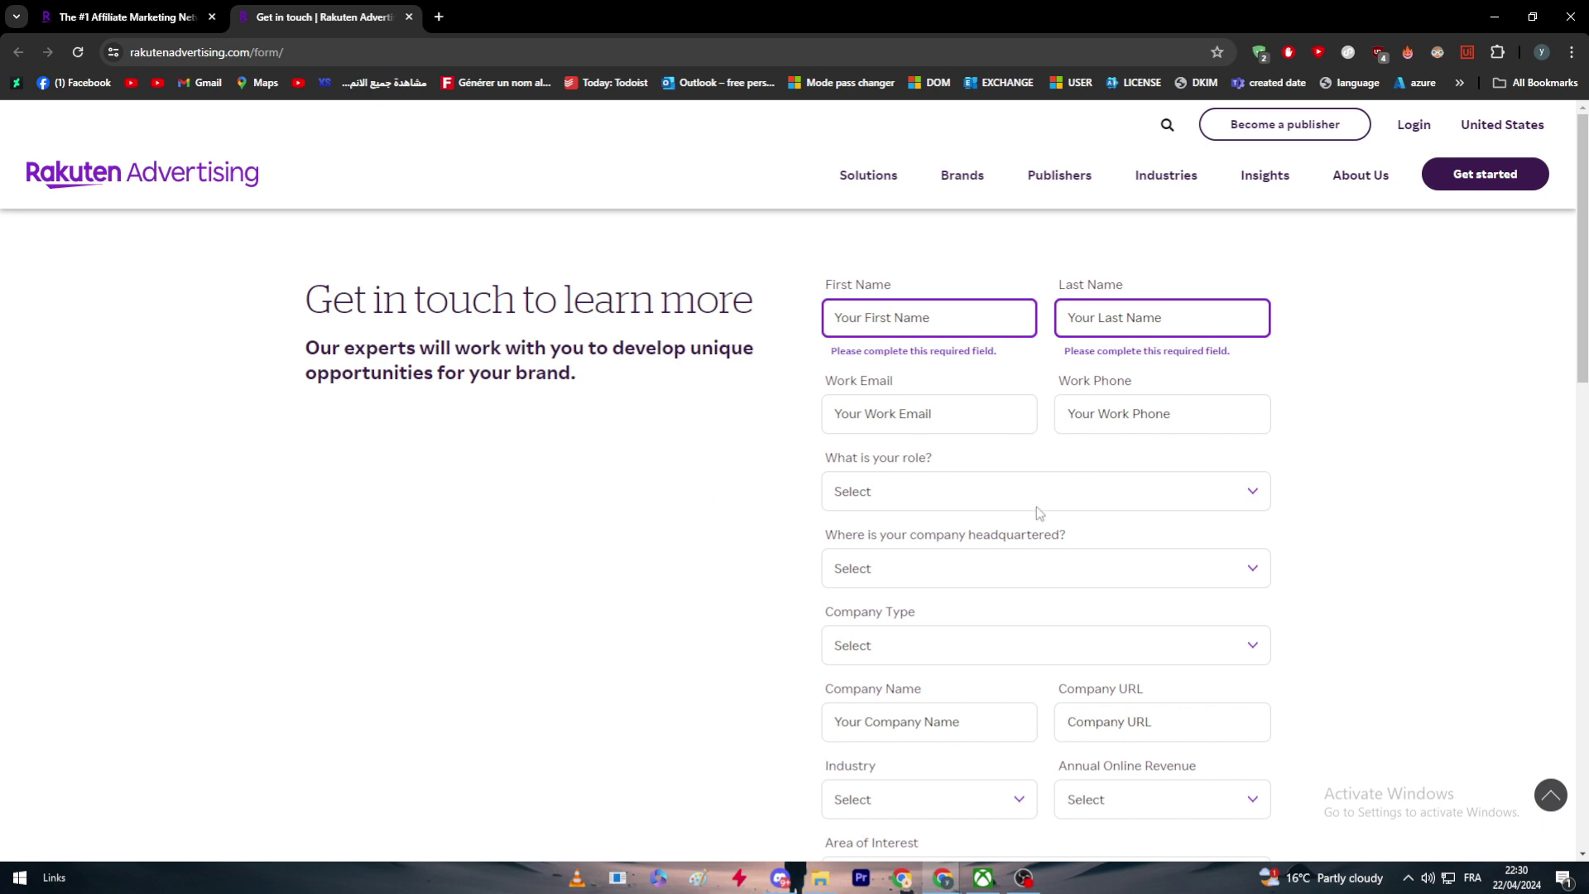
pyautogui.click(1000, 501)
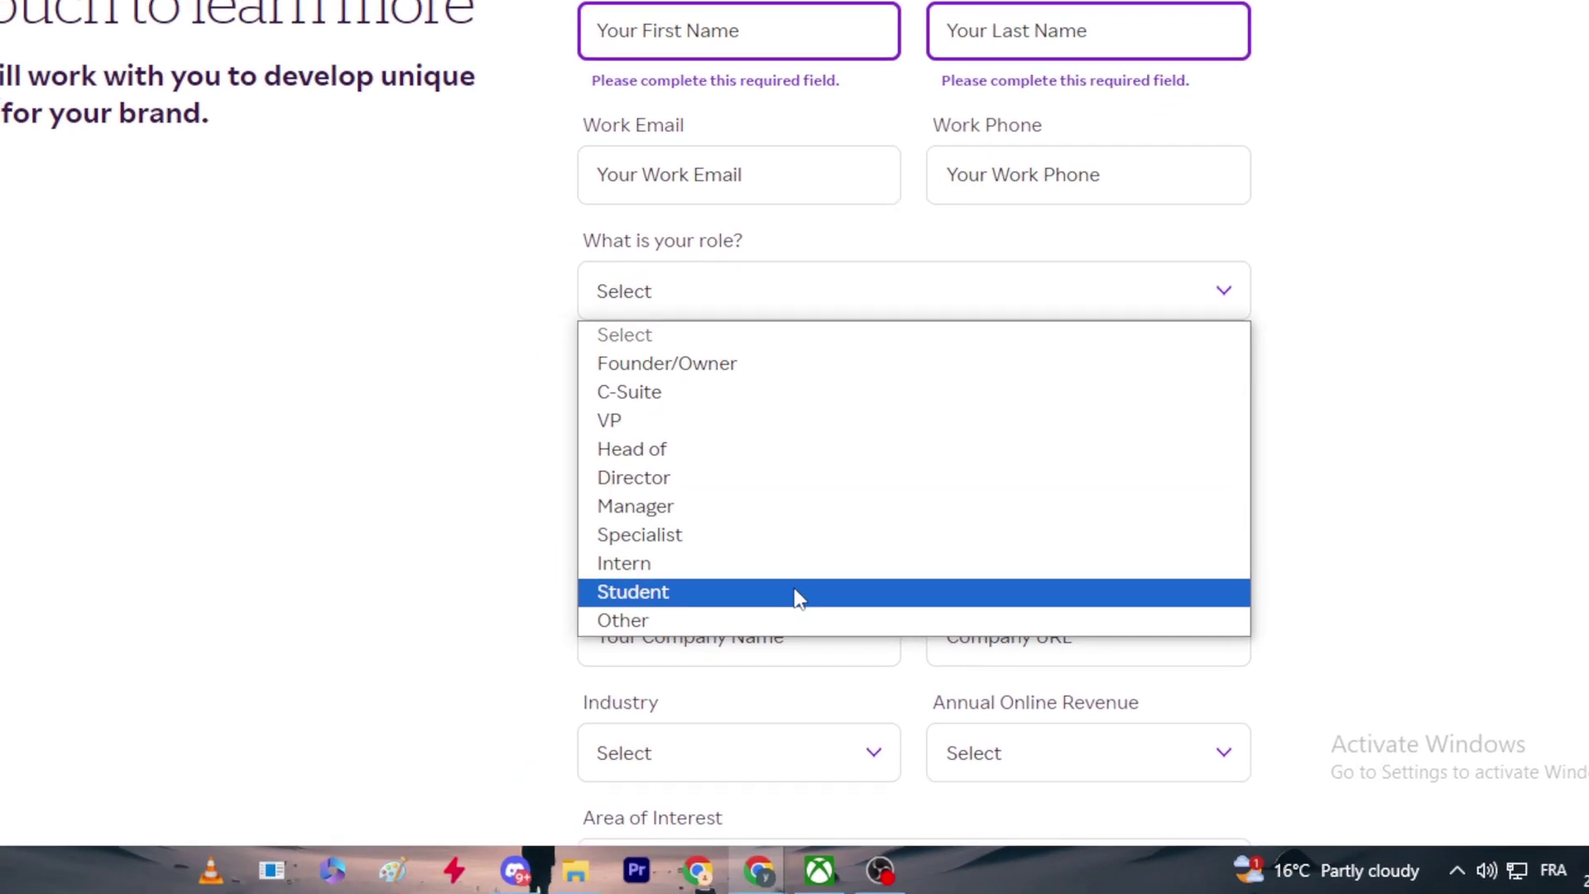
# Step: Set role to Student, headquarters to United States, and company type to Advertiser/Brand
pyautogui.click(693, 728)
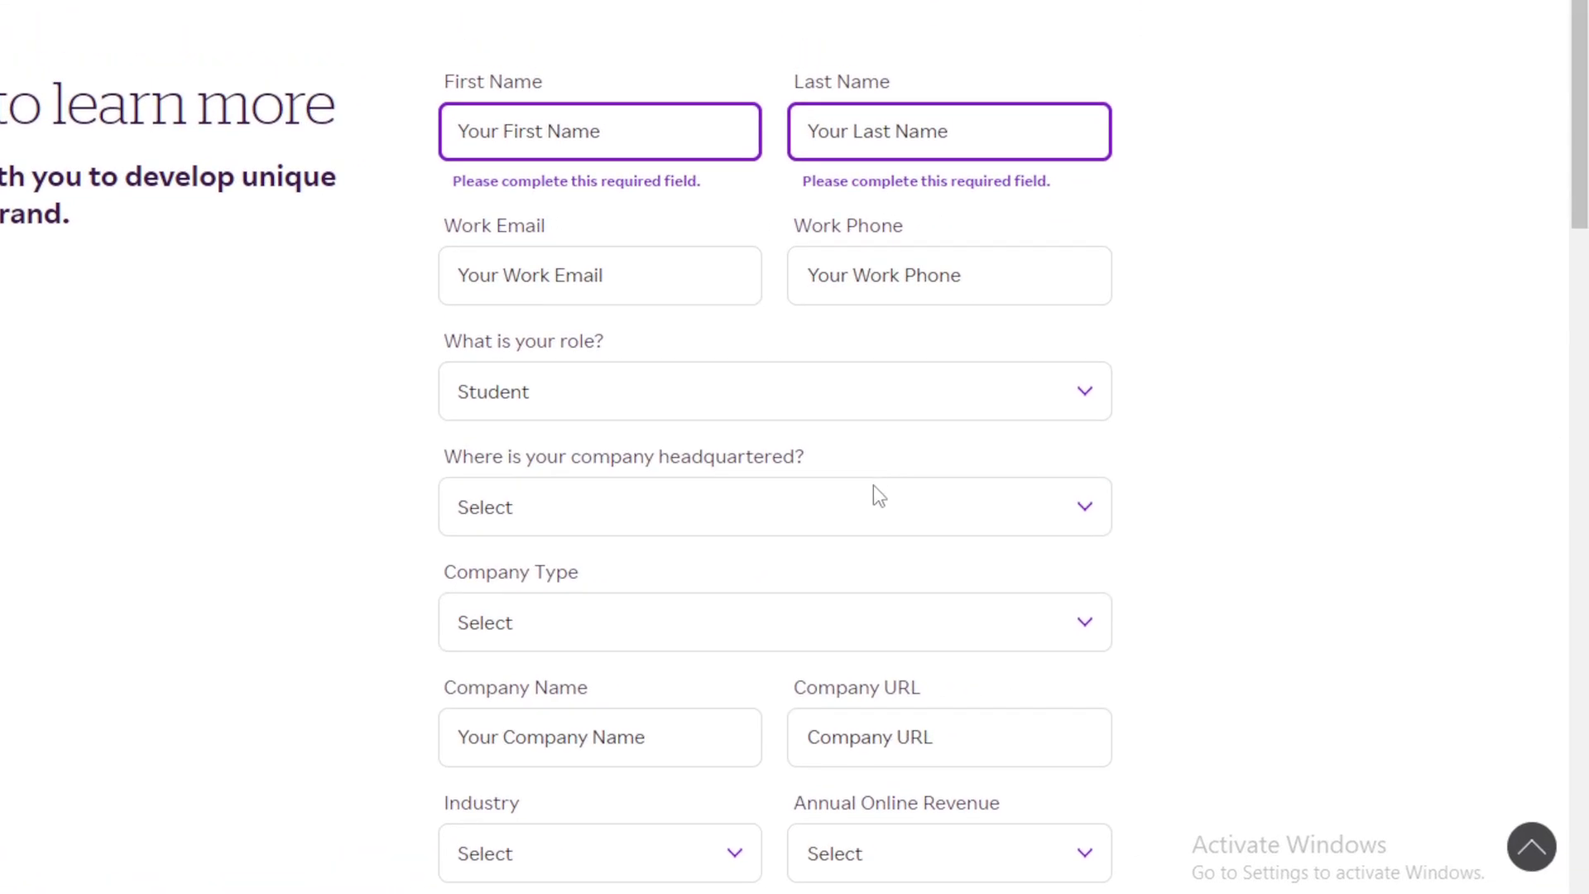
pyautogui.click(864, 495)
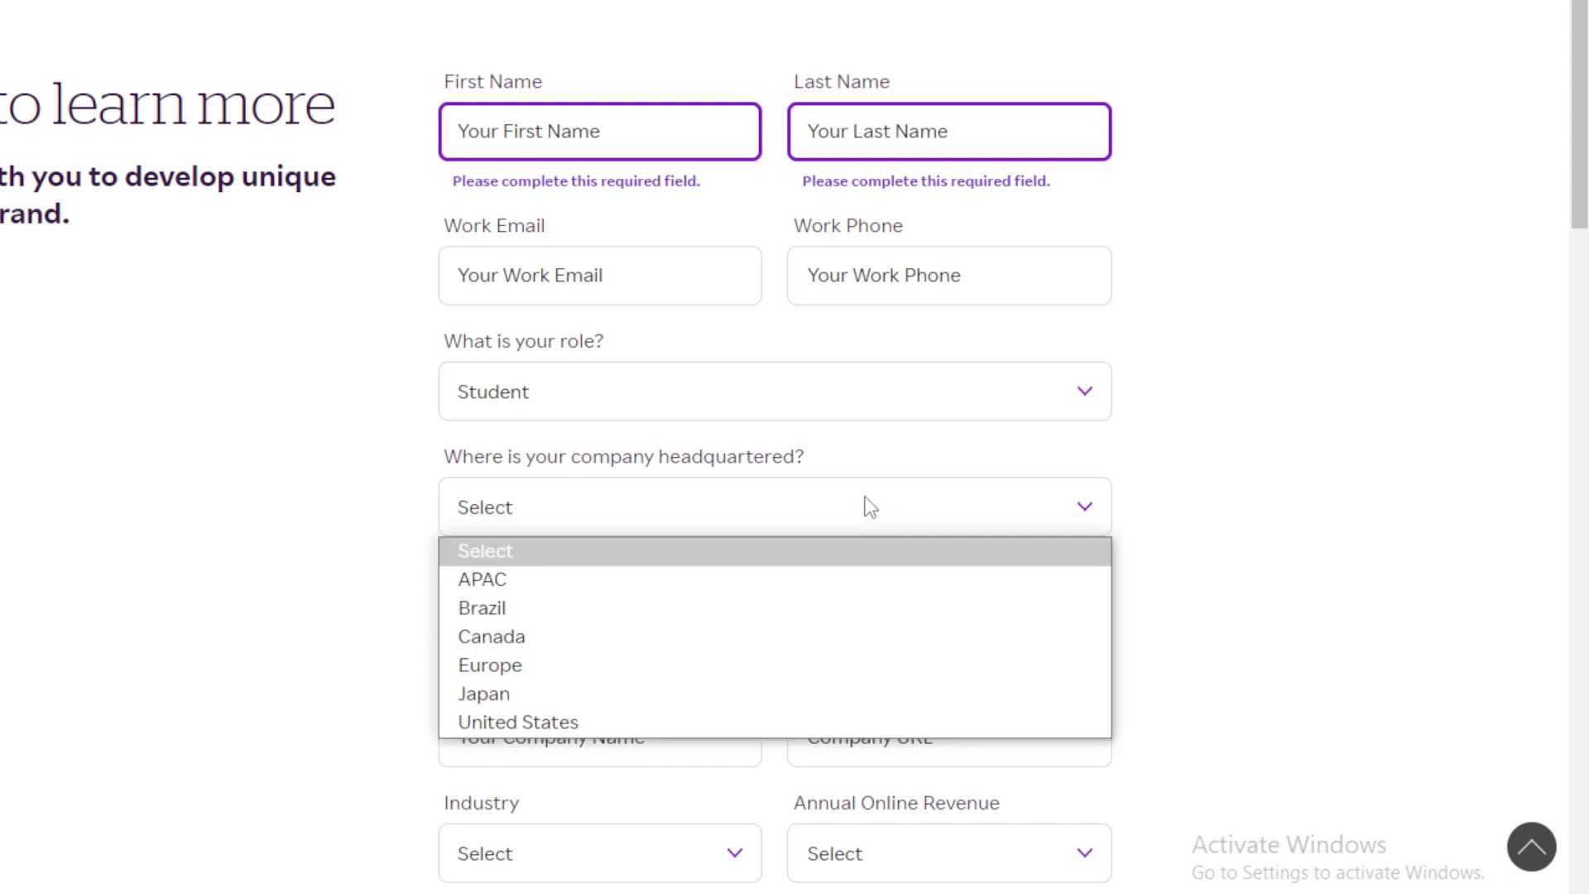
pyautogui.click(688, 721)
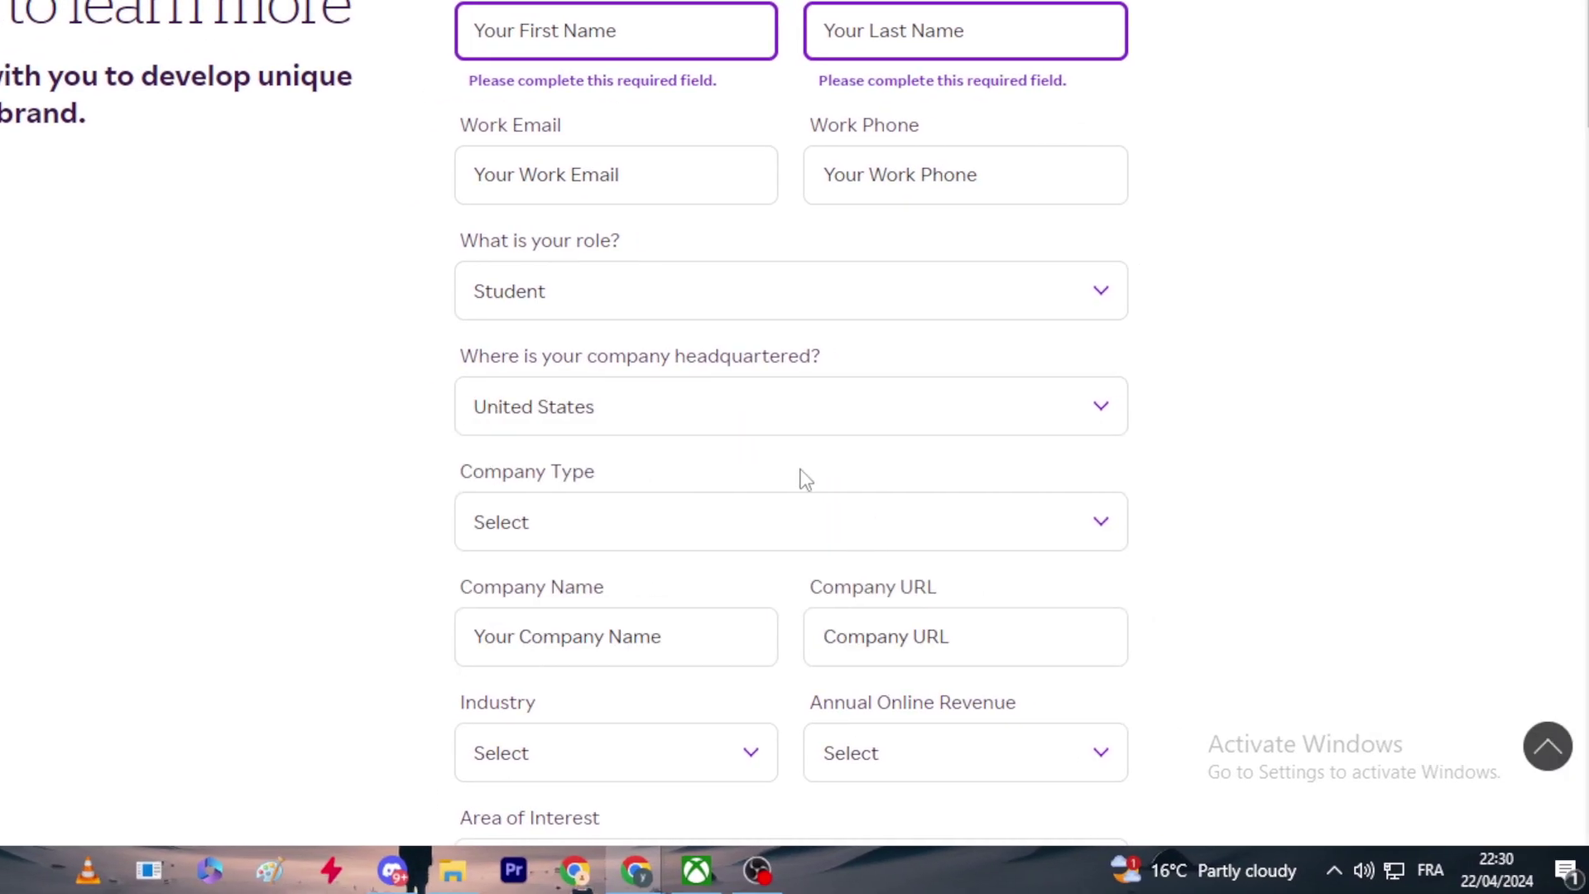
pyautogui.click(682, 539)
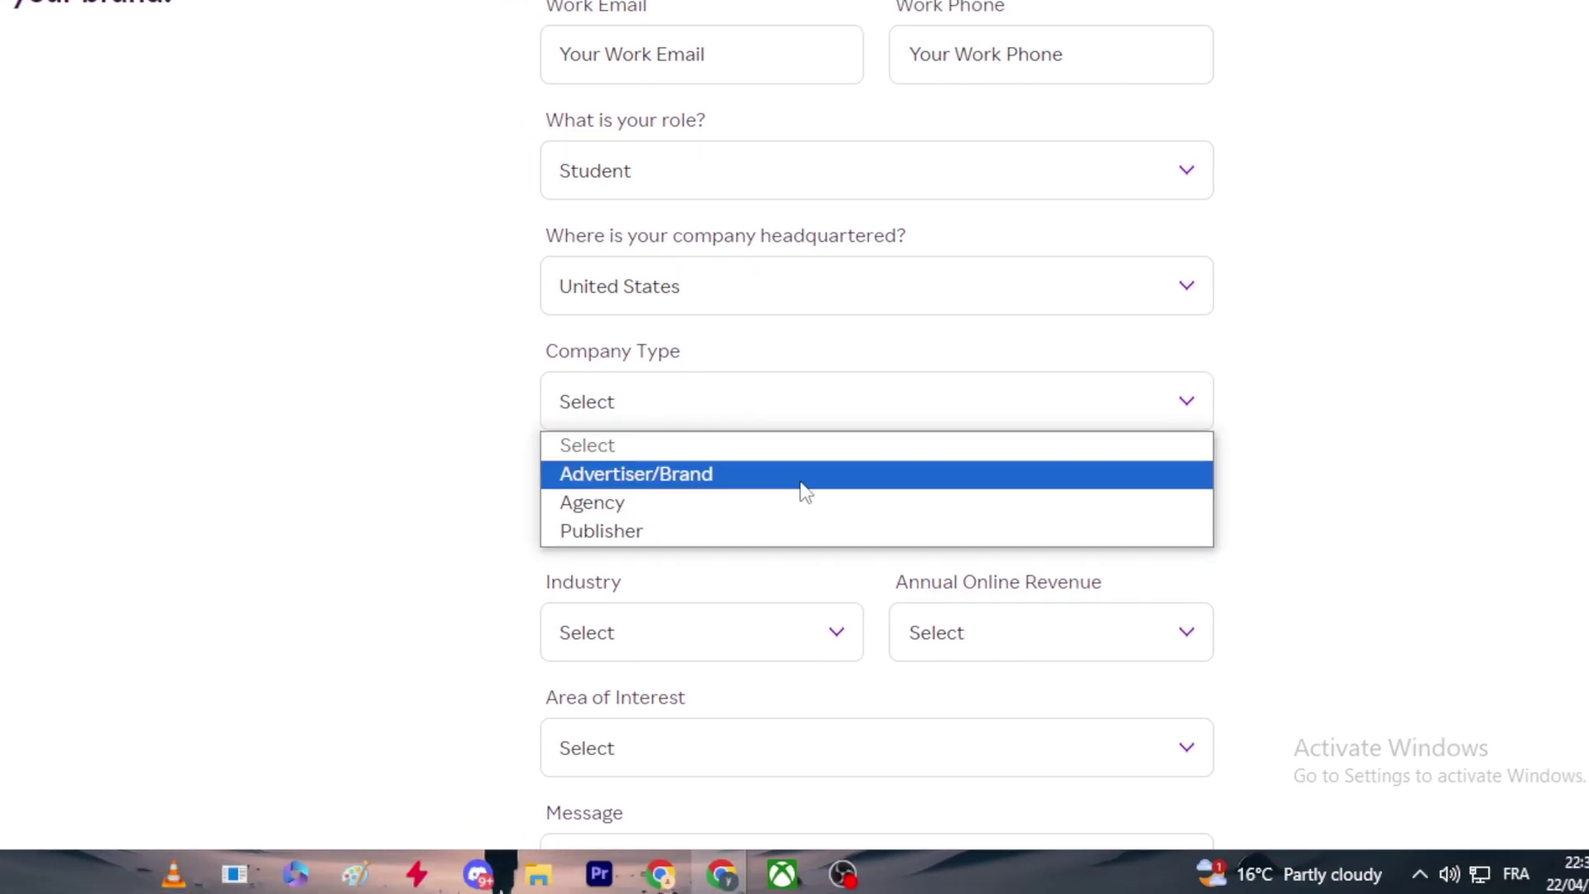
pyautogui.click(804, 478)
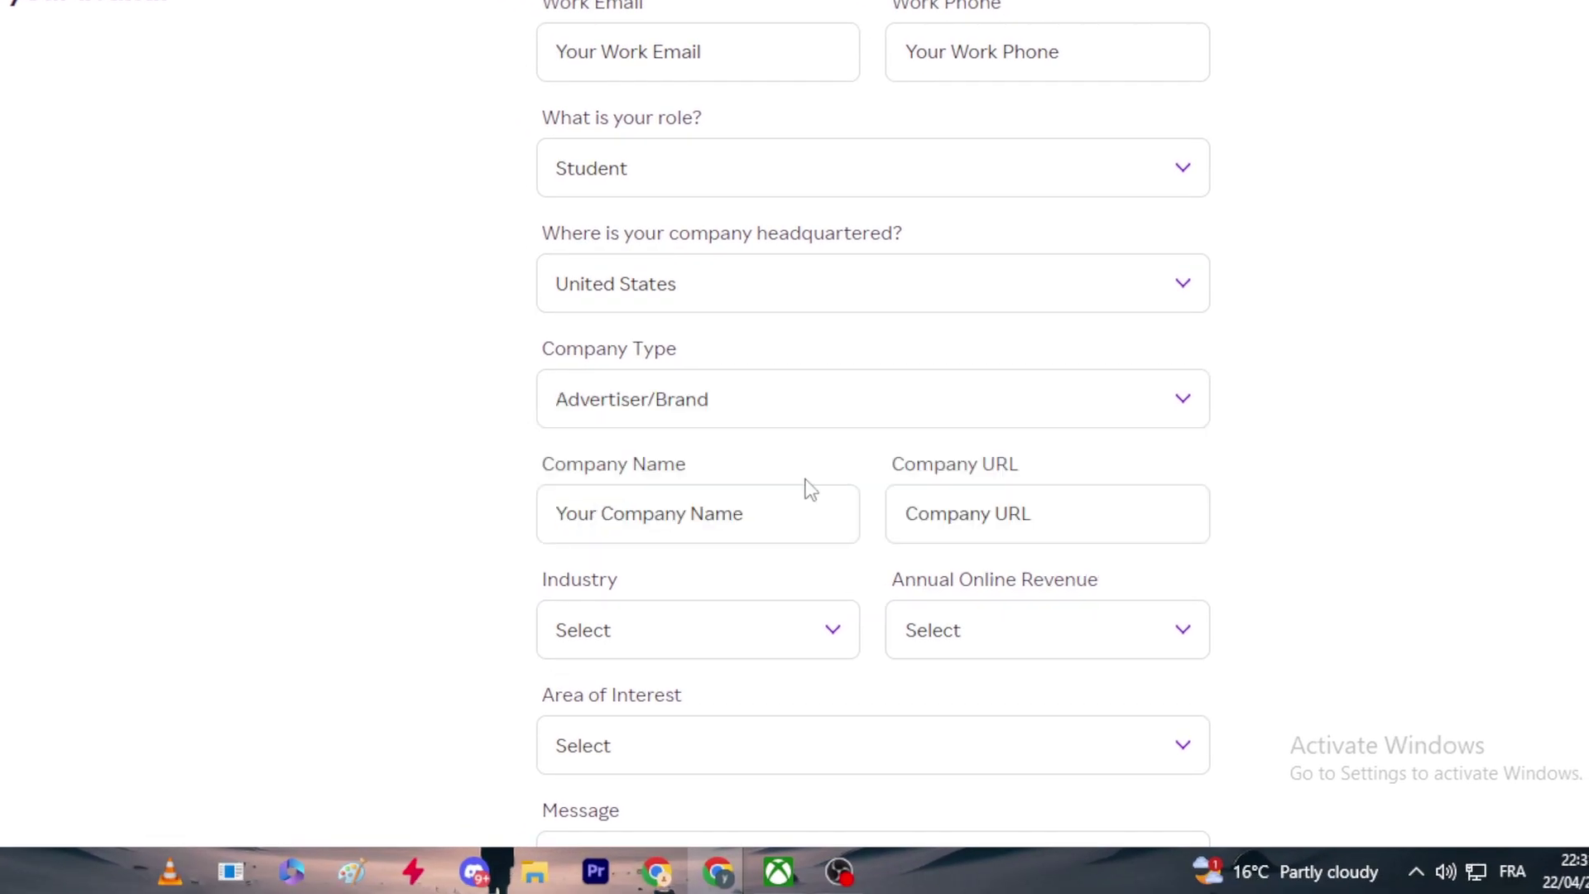
pyautogui.click(730, 501)
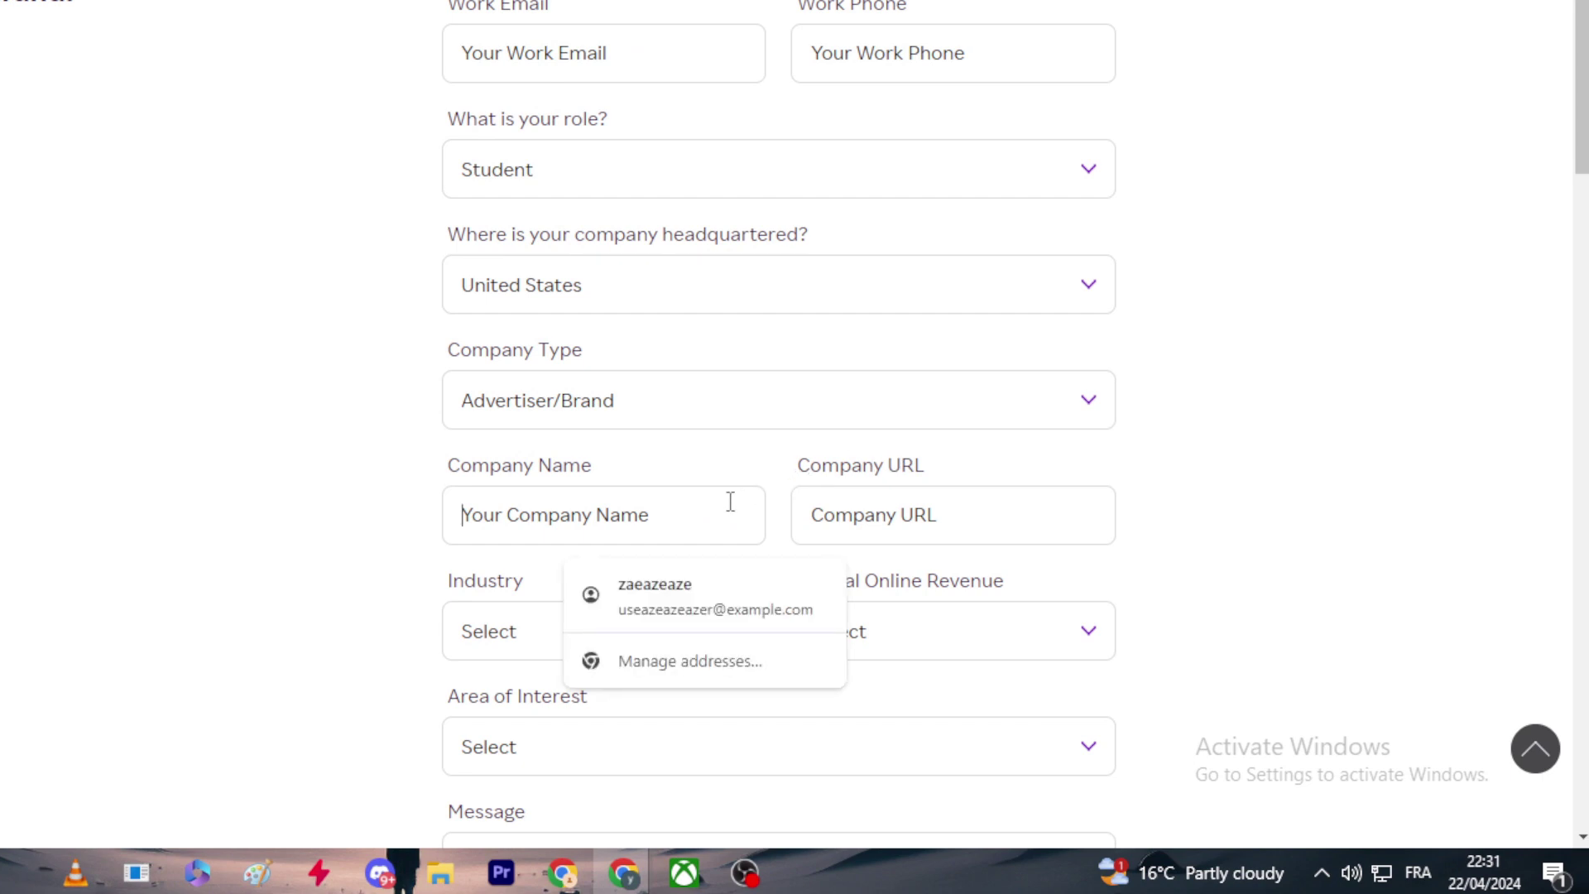
pyautogui.write('Titan LTD')
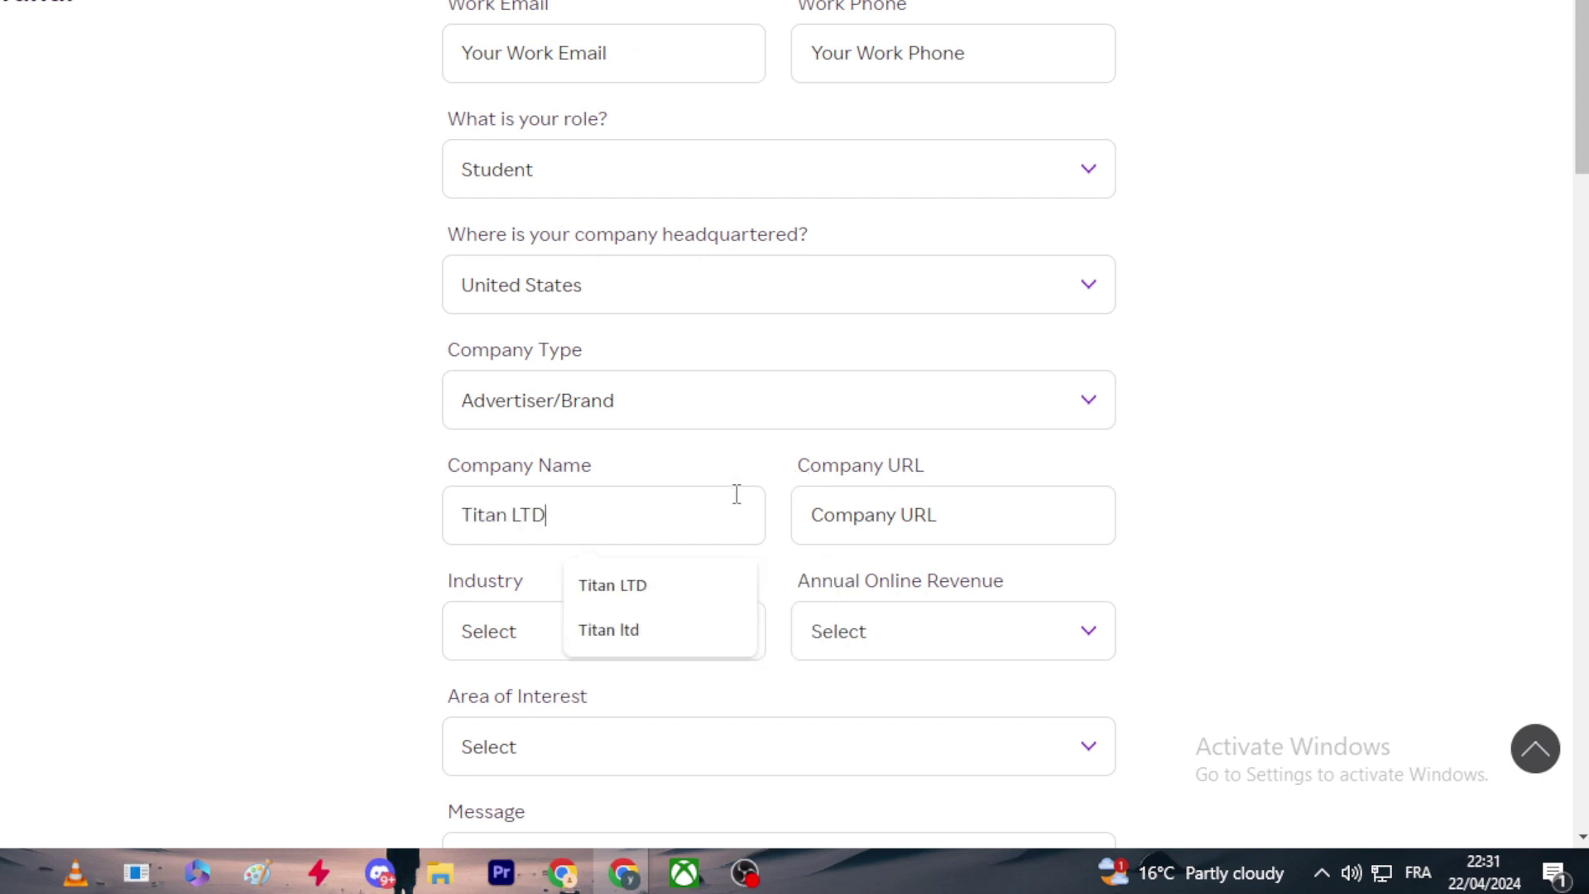
pyautogui.click(807, 512)
pyautogui.write('www')
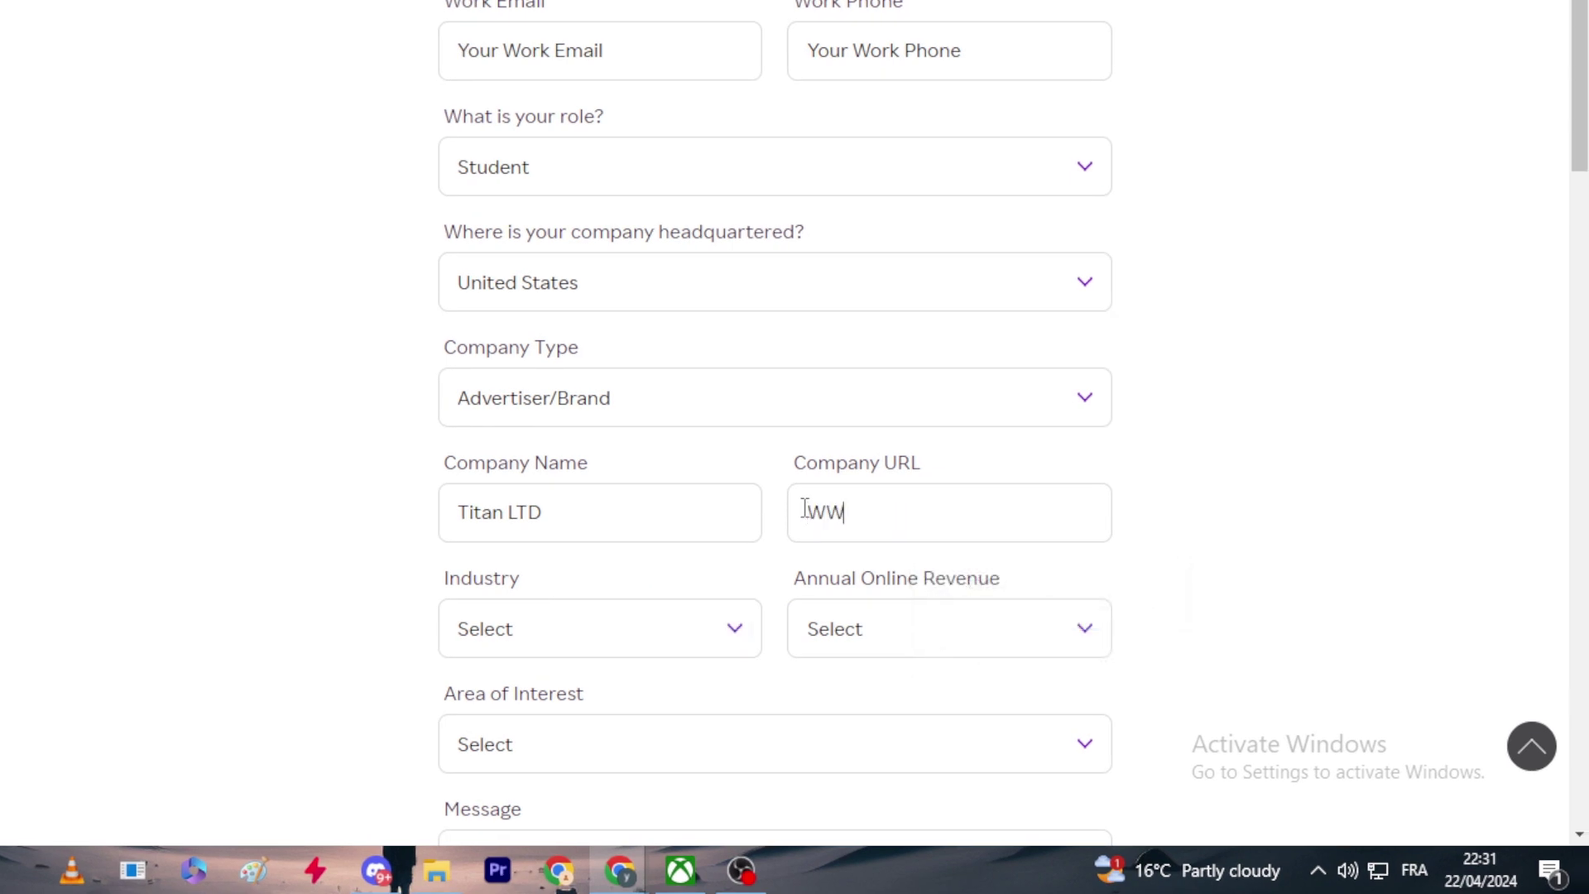
pyautogui.press('BackSpace')
pyautogui.press('BackSpace')
pyautogui.press('BackSpace')
pyautogui.write('www.titanltd.com')
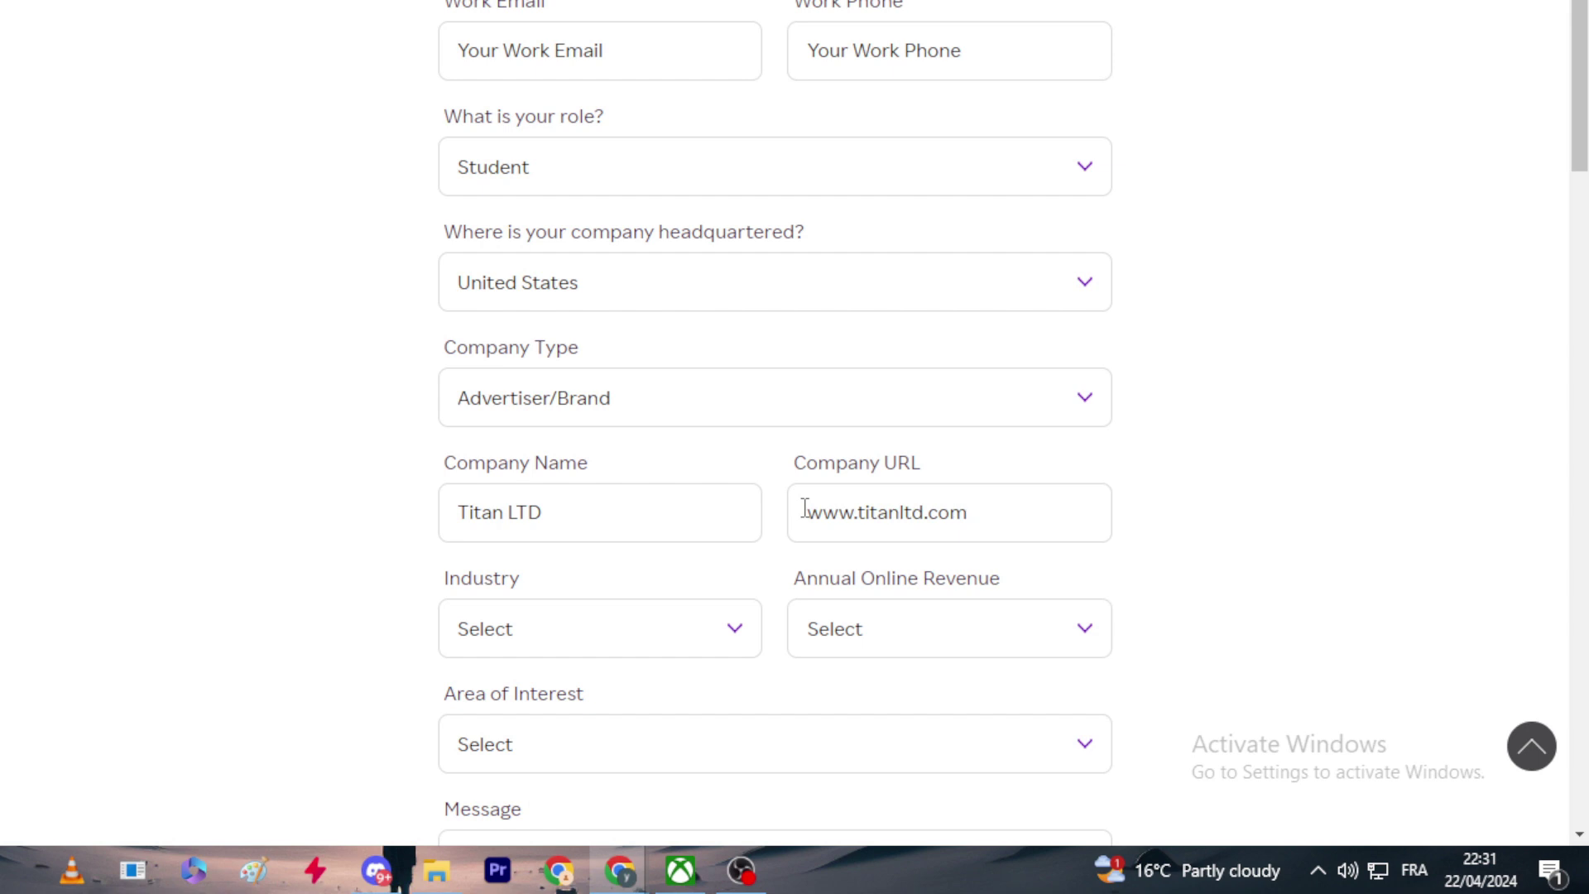
pyautogui.scroll(-1, 743, 568)
# Step: Set industry to Travel and annual online revenue to $1 - $2 million
pyautogui.scroll(-1, 745, 403)
pyautogui.click(784, 429)
pyautogui.click(798, 492)
pyautogui.click(1125, 397)
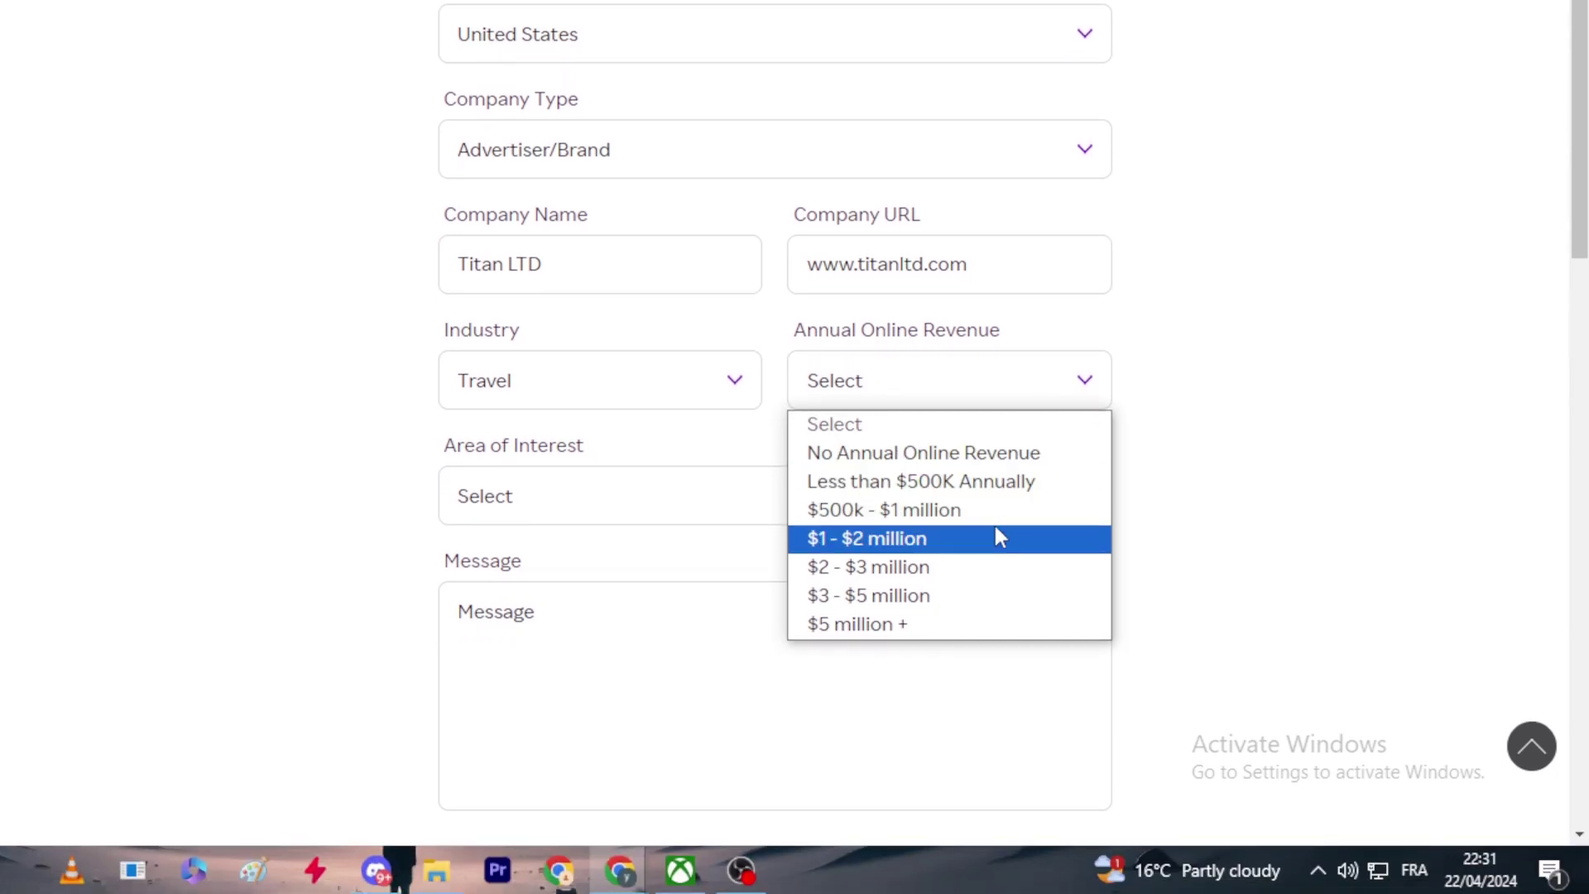
pyautogui.click(995, 536)
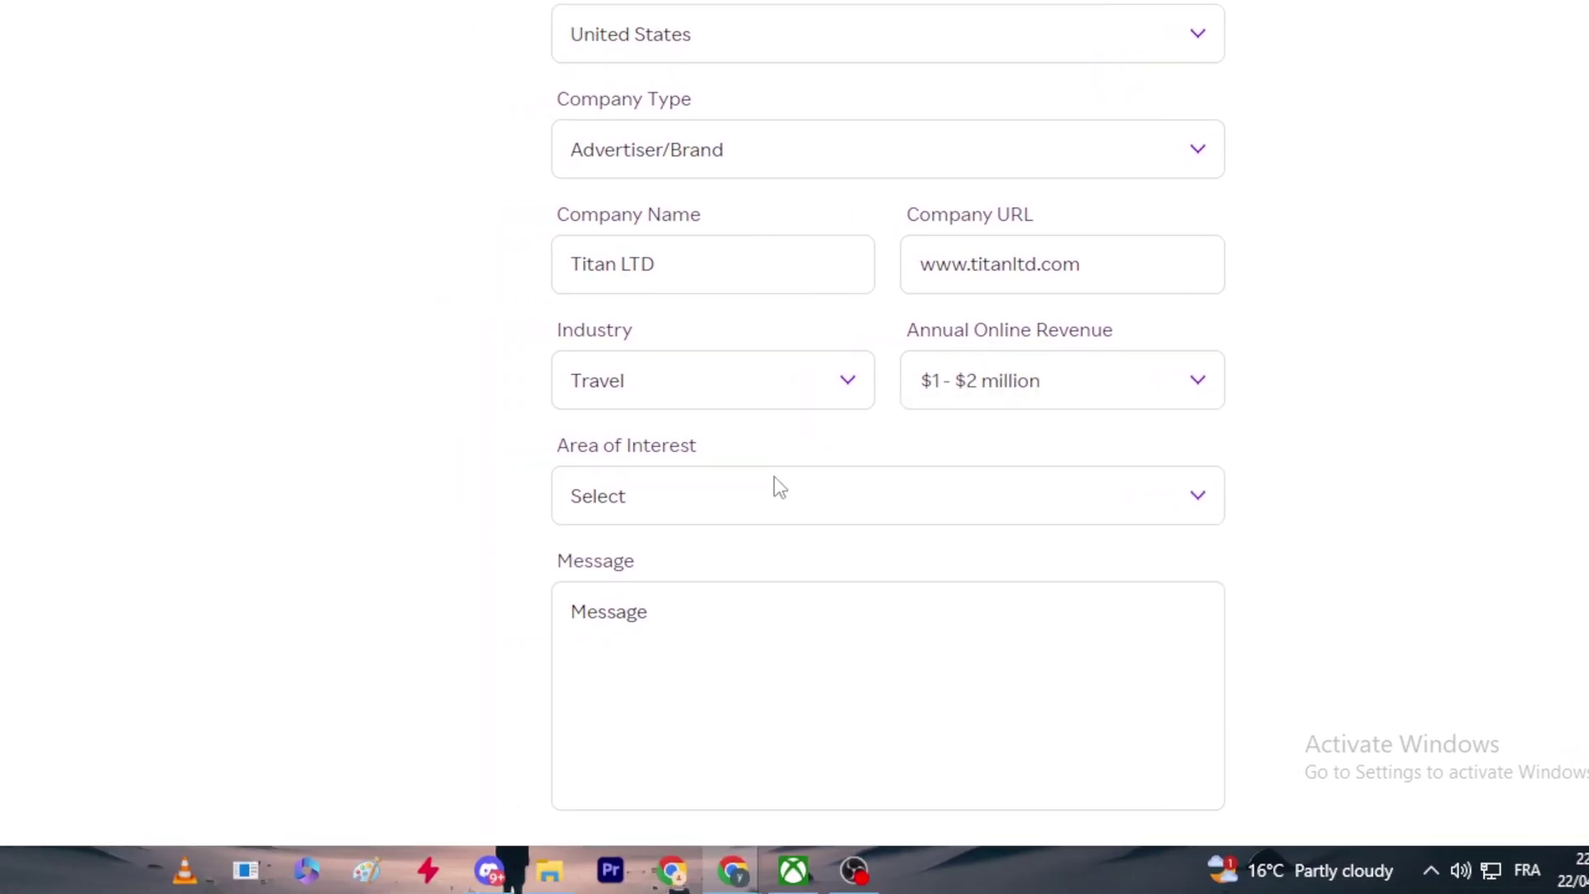
# Step: Choose Affiliate Marketing for Advertisers interest, answer No to affiliate program, and accept industry news emails
pyautogui.click(668, 494)
pyautogui.click(797, 568)
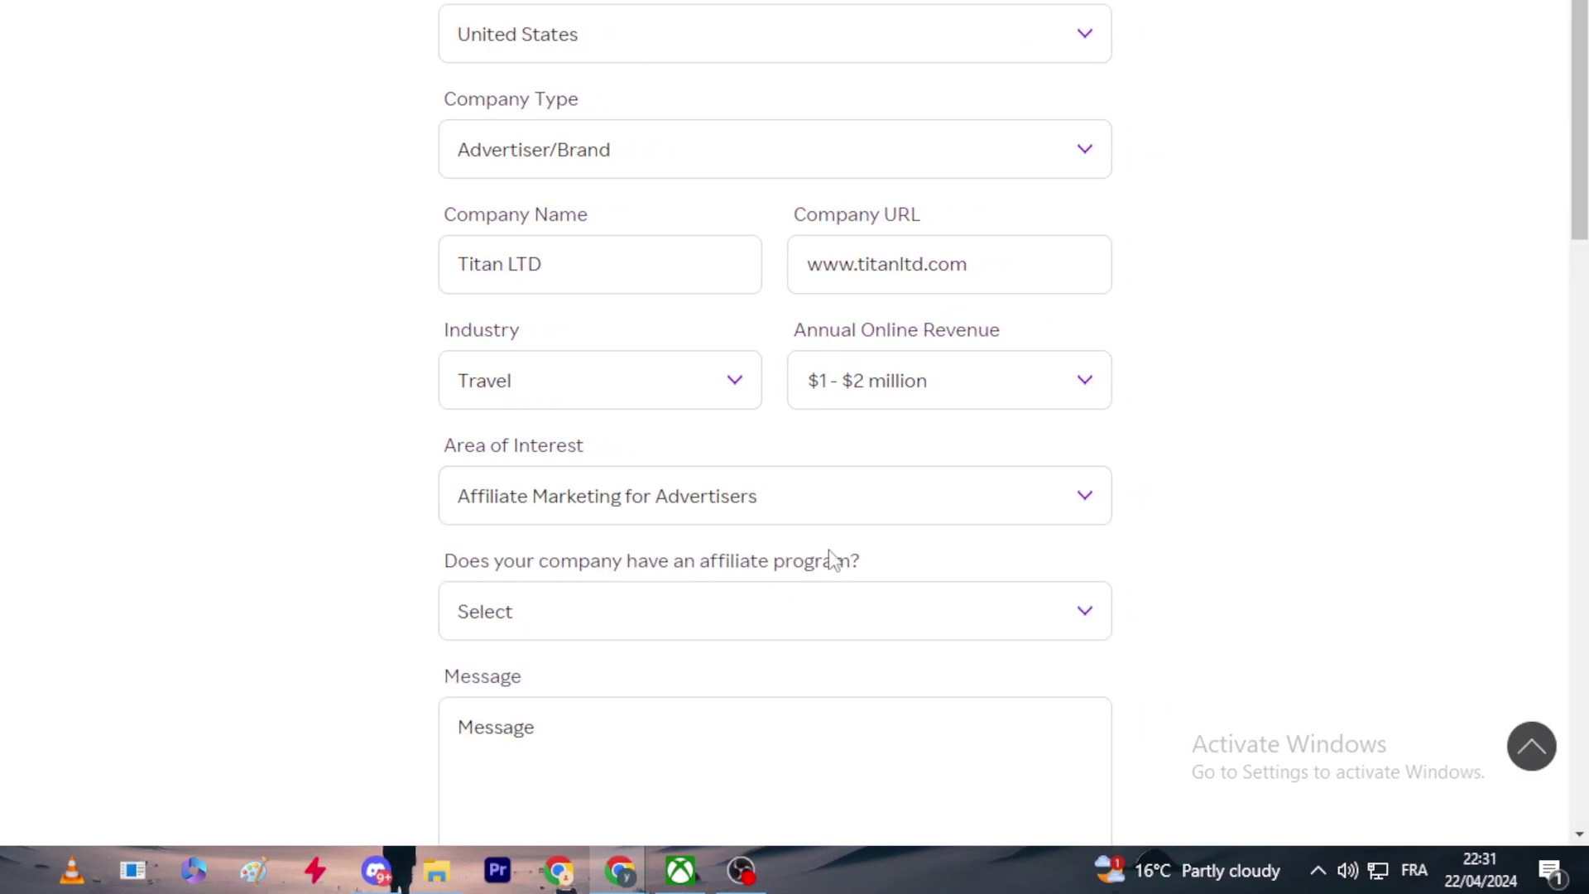
pyautogui.scroll(-5, 827, 538)
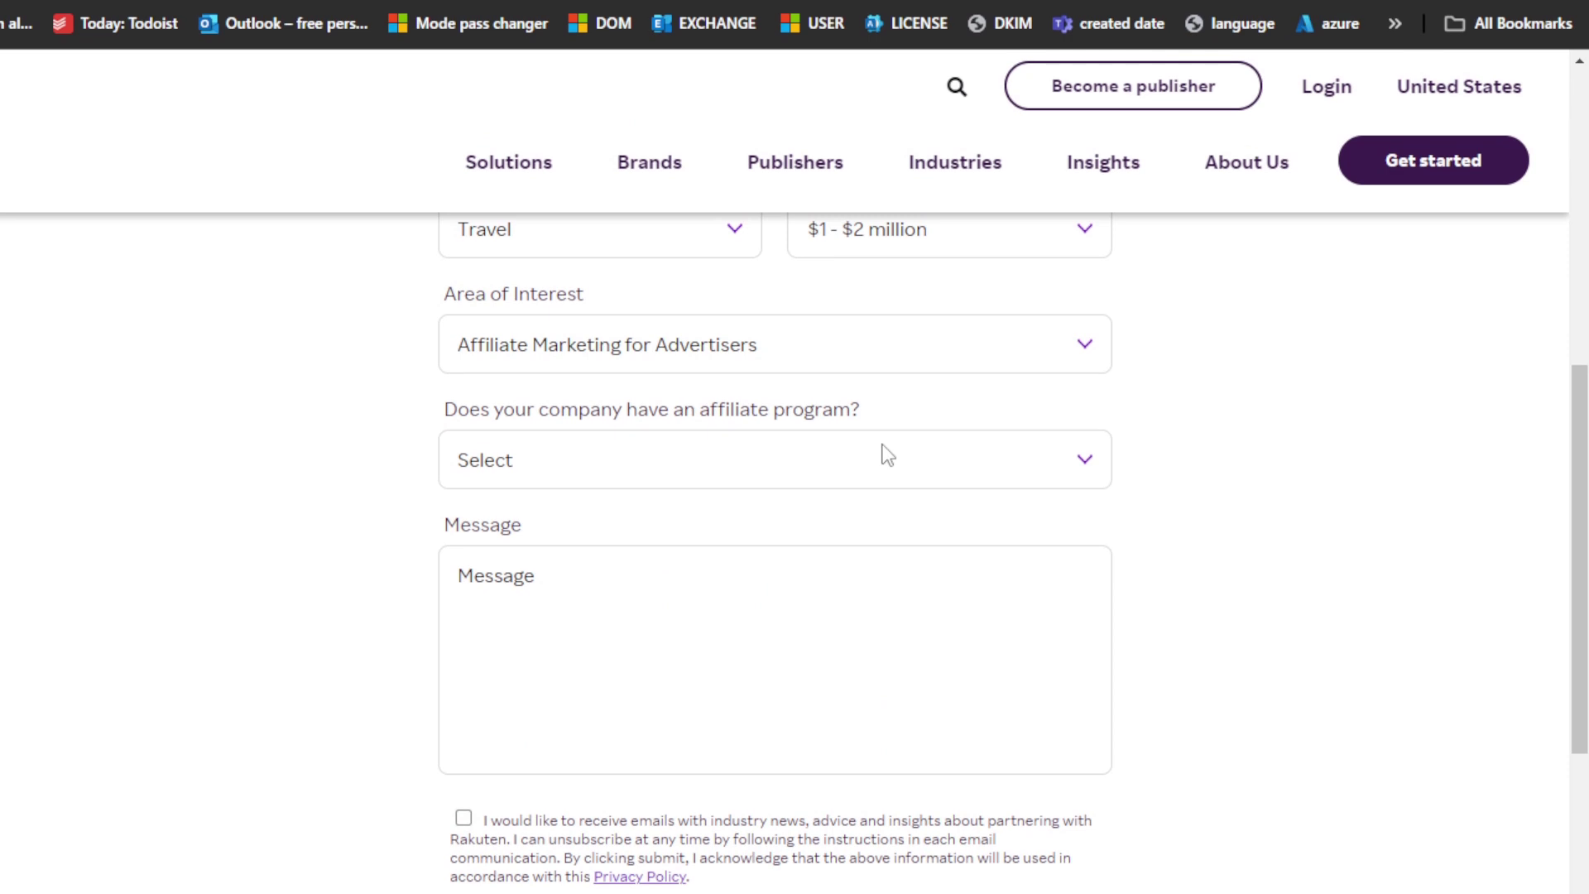
pyautogui.click(887, 455)
pyautogui.click(869, 559)
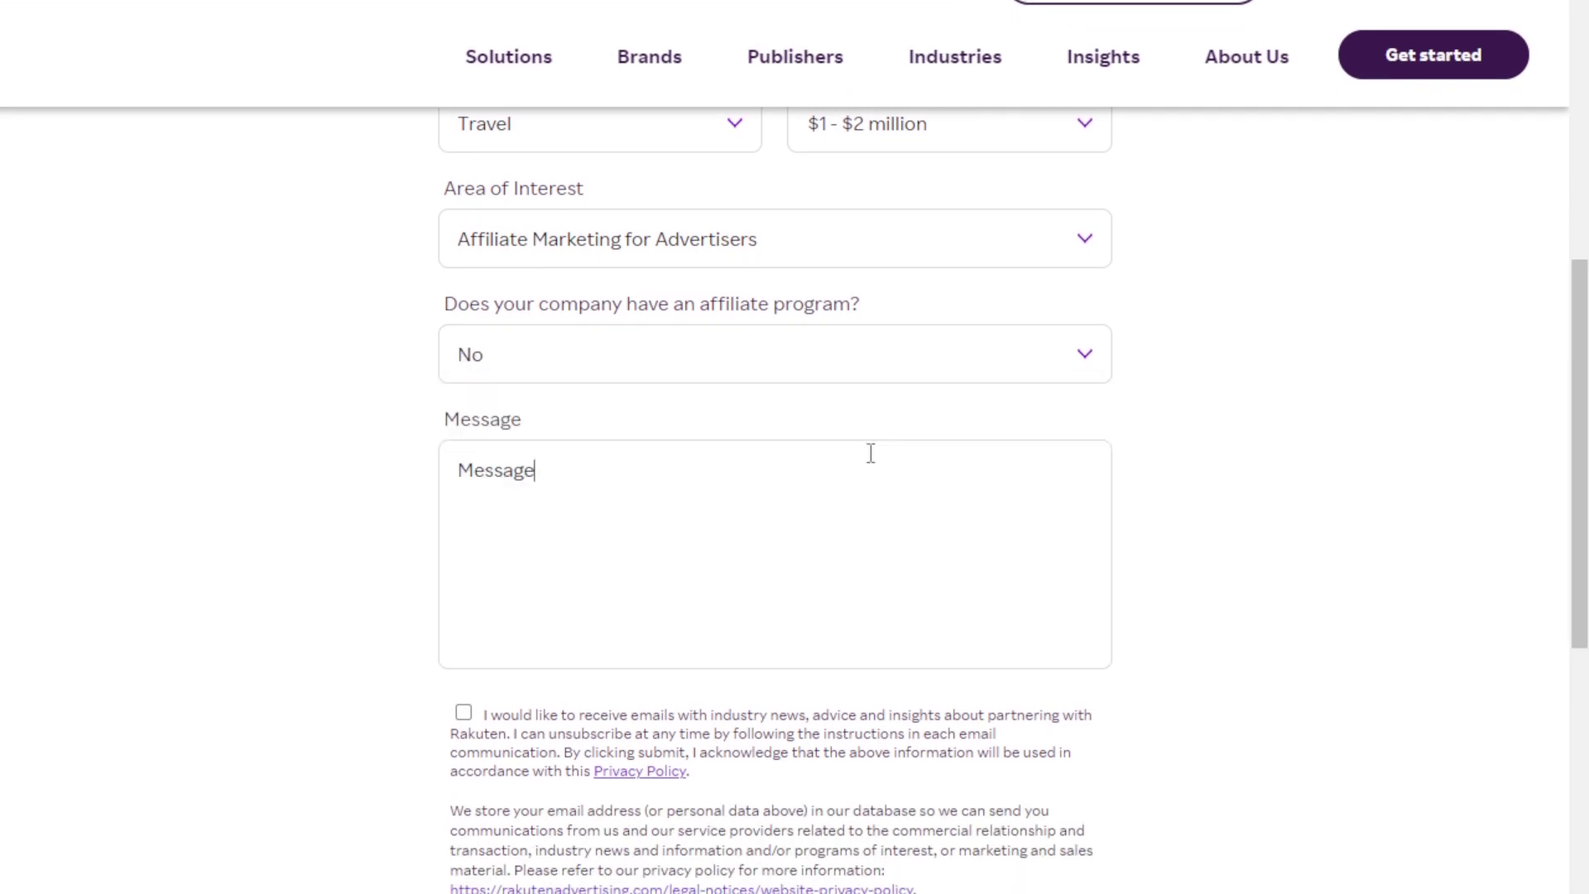
pyautogui.write('-')
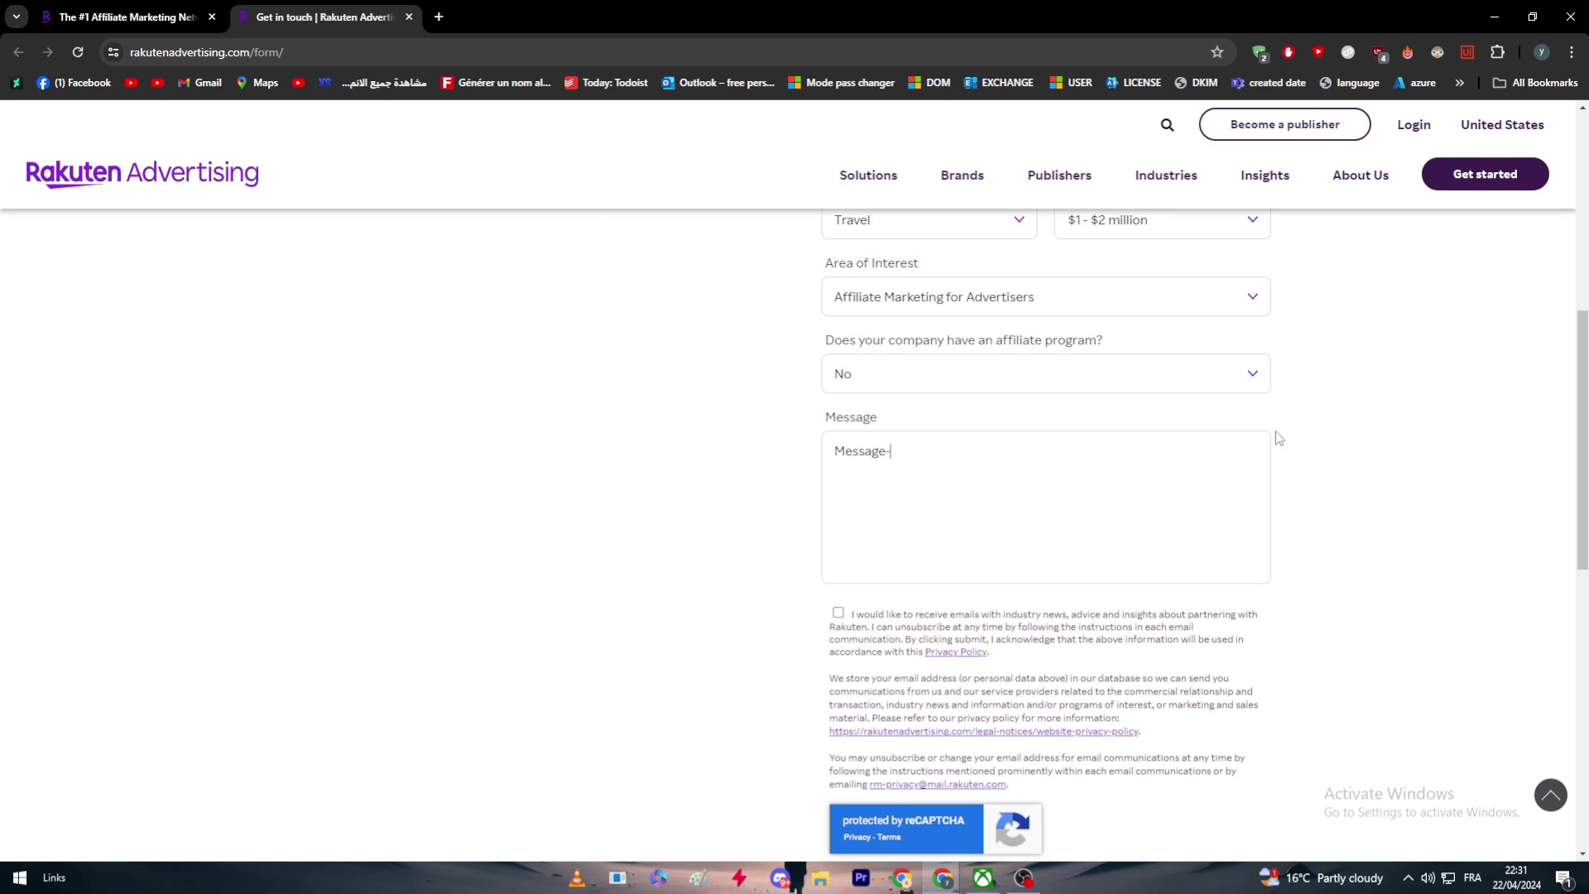
pyautogui.click(838, 613)
pyautogui.moveTo(1578, 517); pyautogui.dragTo(1579, 370)
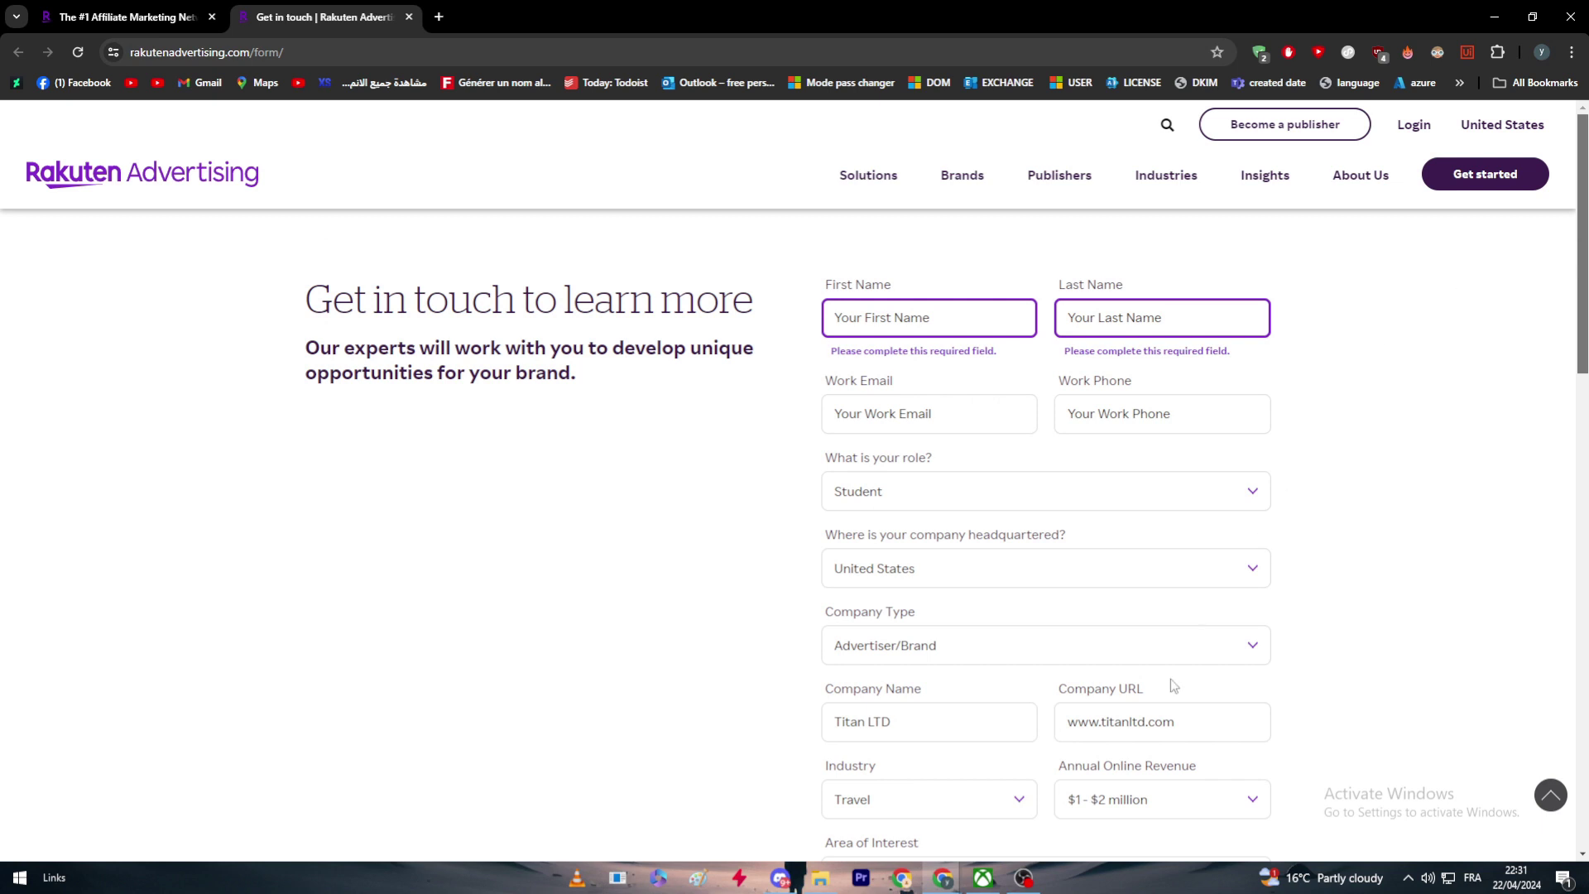
pyautogui.scroll(-3, 822, 618)
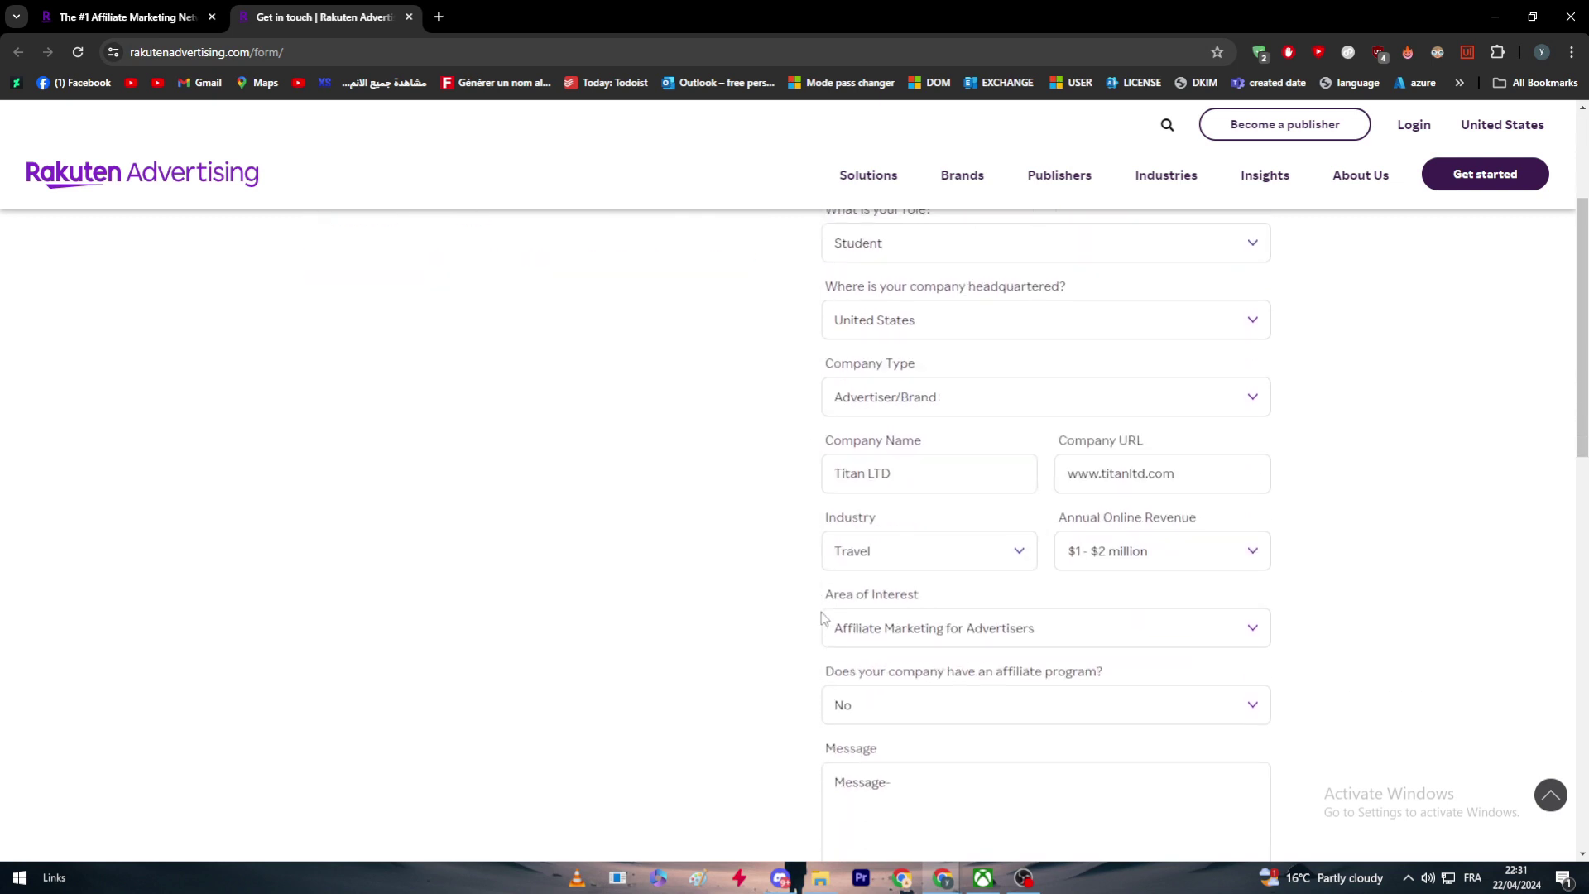
pyautogui.scroll(2, 821, 618)
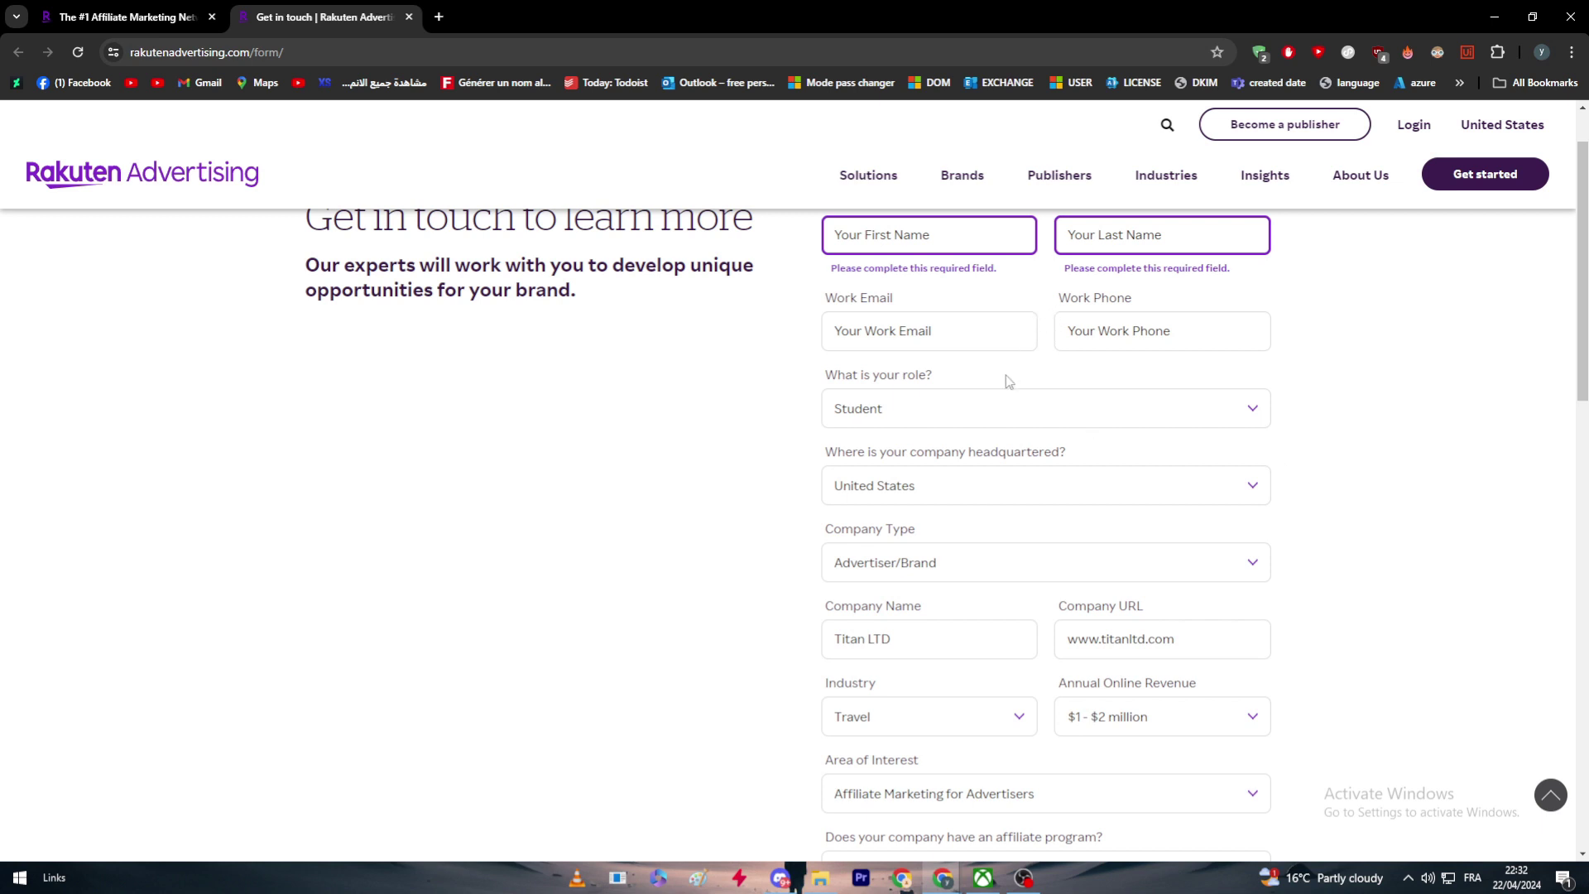
pyautogui.scroll(1, 1006, 381)
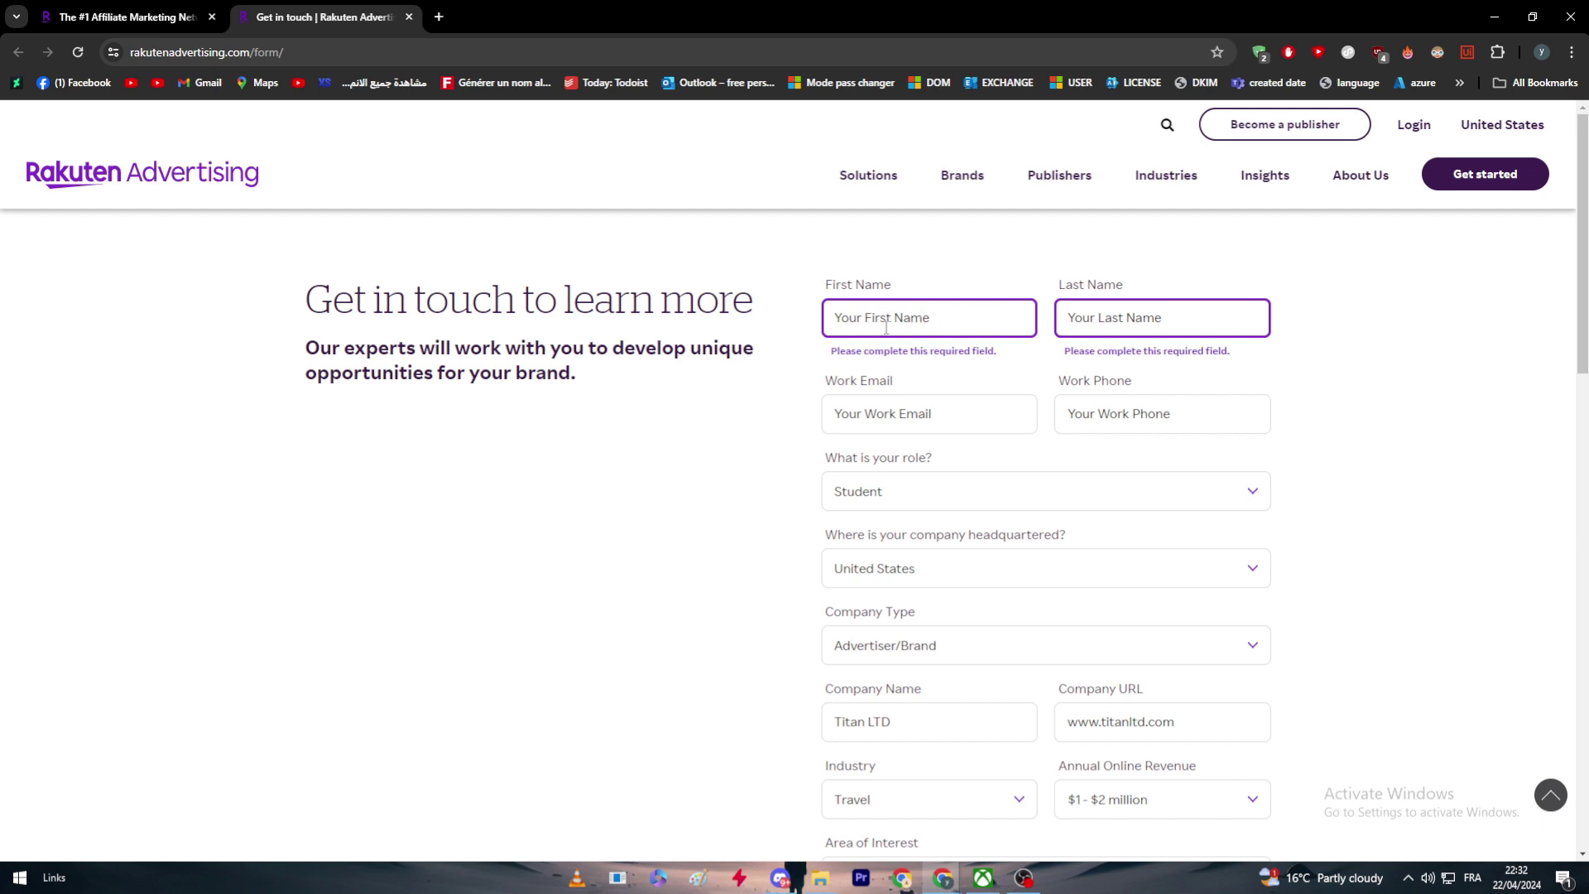
pyautogui.scroll(-3, 892, 440)
pyautogui.scroll(-8, 797, 513)
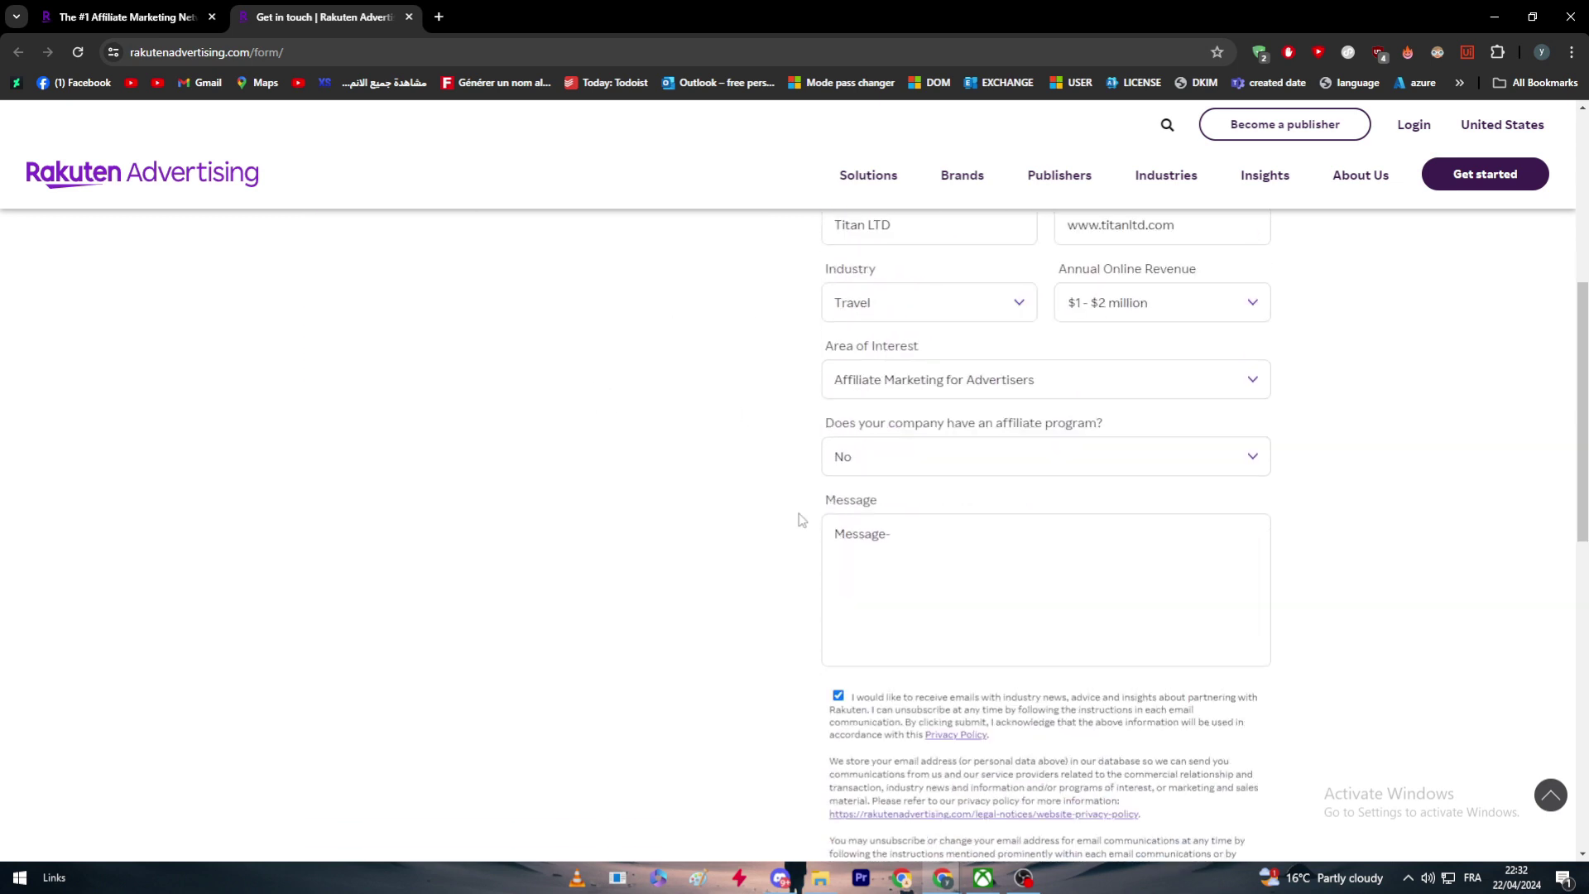
pyautogui.scroll(8, 1108, 502)
pyautogui.scroll(5, 1361, 517)
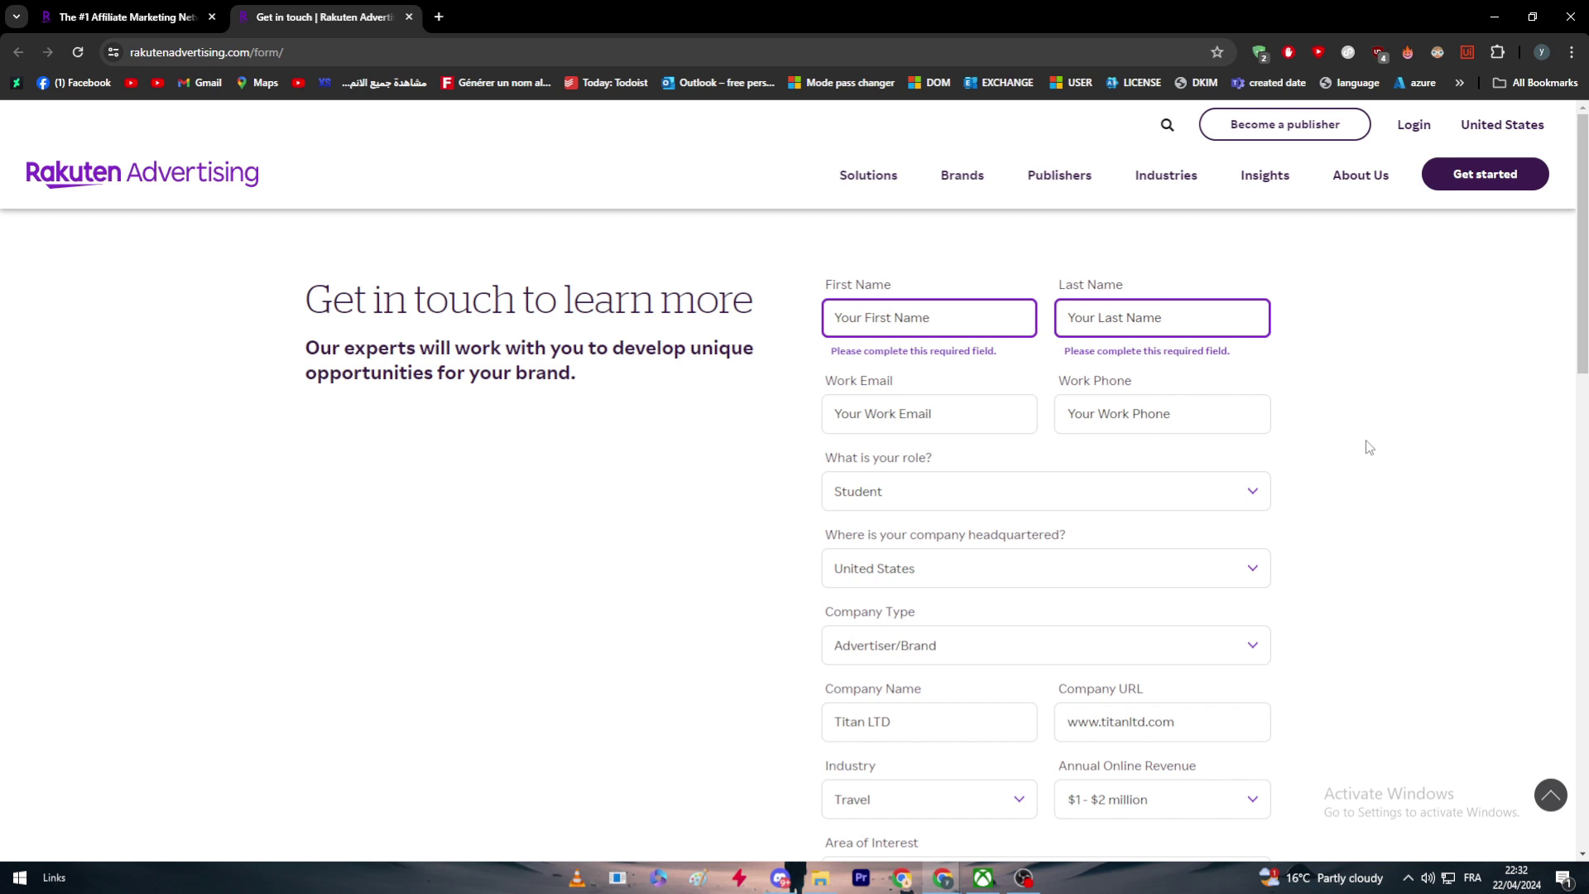
pyautogui.moveTo(307, 300); pyautogui.dragTo(658, 303)
pyautogui.click(658, 304)
pyautogui.scroll(-2, 754, 459)
pyautogui.scroll(-2, 754, 468)
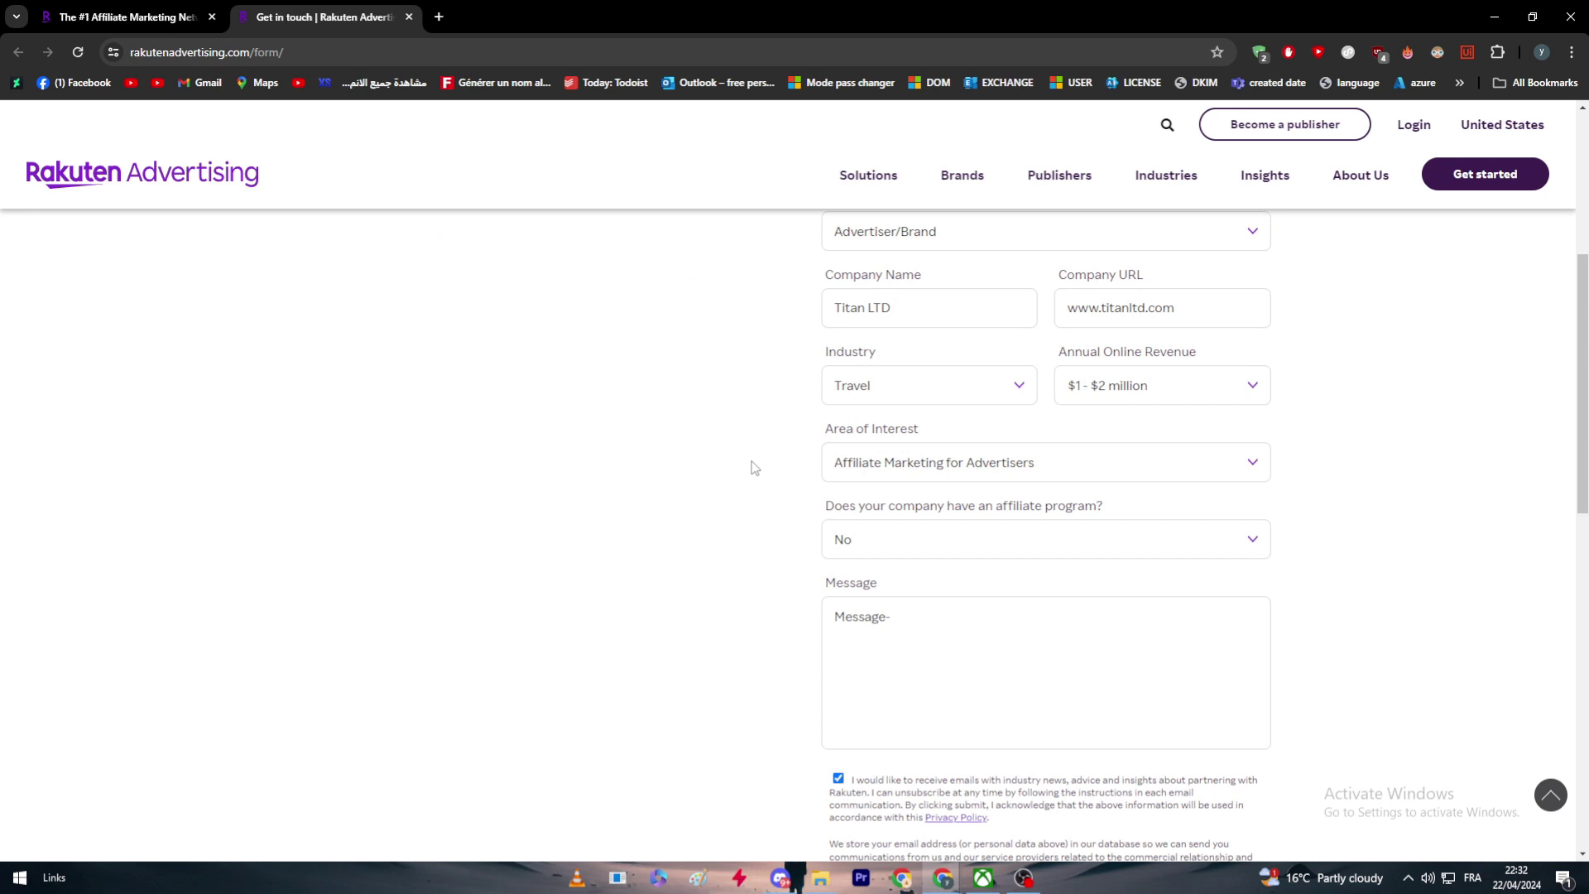